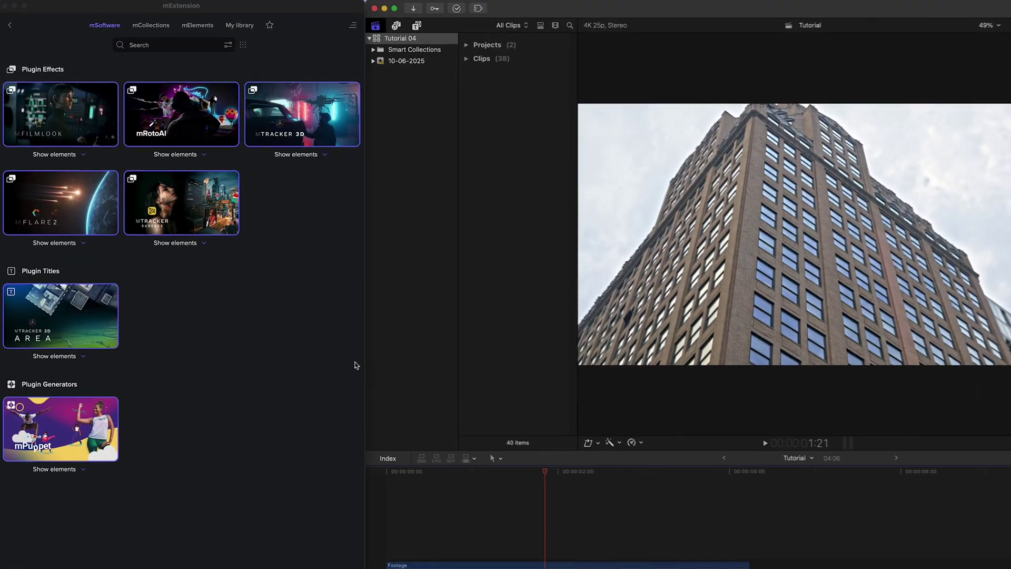
Apply mTracker Surface to the building footage clip and outline the front facade with a closed mask at 1:21.
left_click_drag(181, 202, 555, 568)
left_click_drag(448, 470, 448, 471)
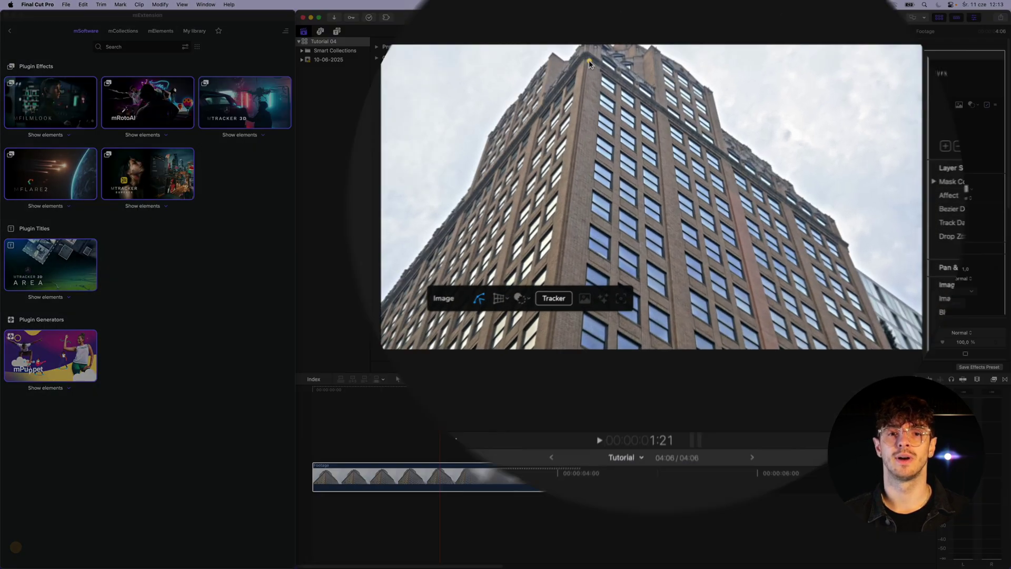
left_click(610, 103)
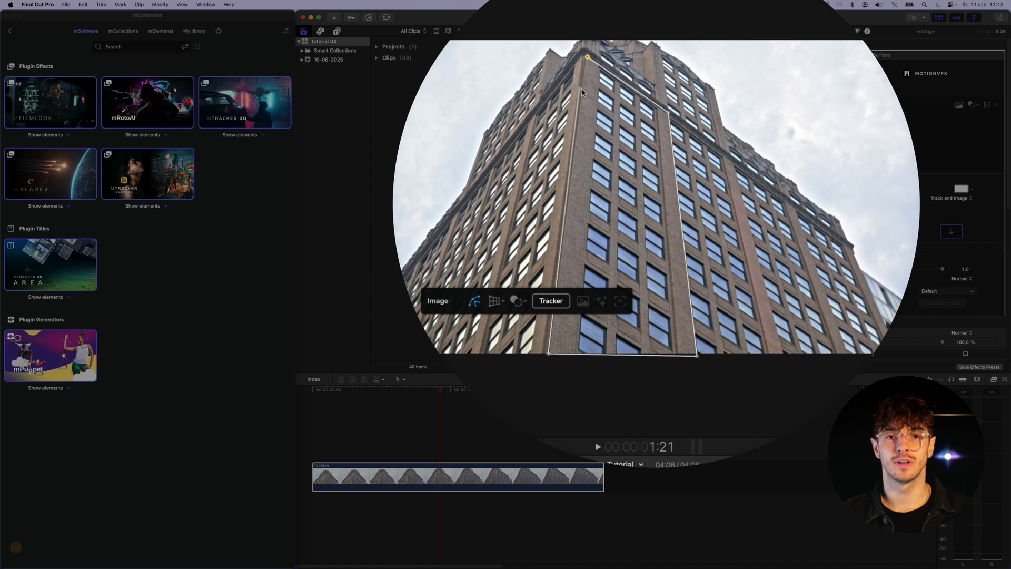
left_click(587, 57)
Refine the facade mask's two upper corners at 200% zoom so they sit exactly on the building's edges.
left_click(797, 31)
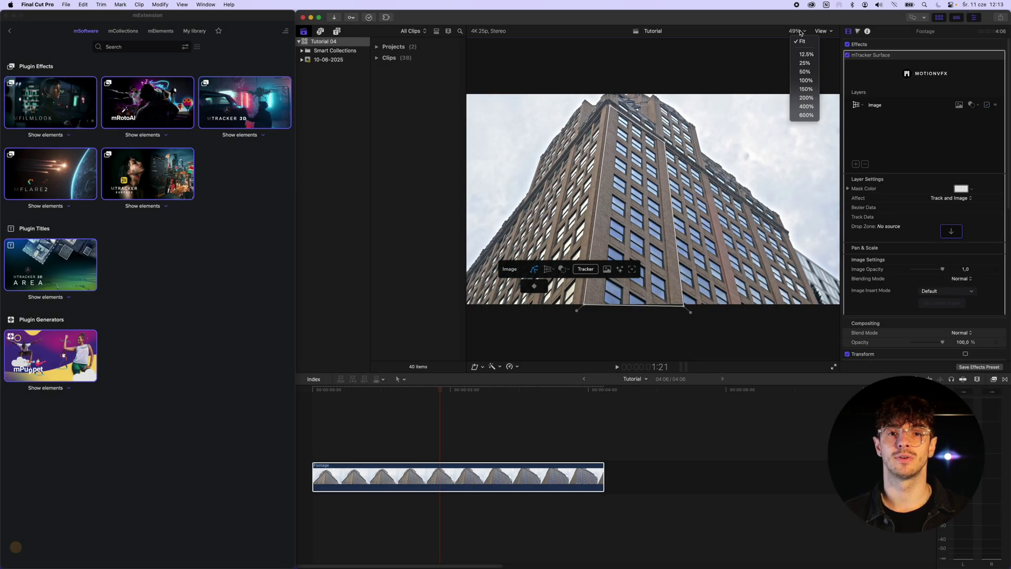
left_click(802, 99)
left_click_drag(825, 200, 822, 196)
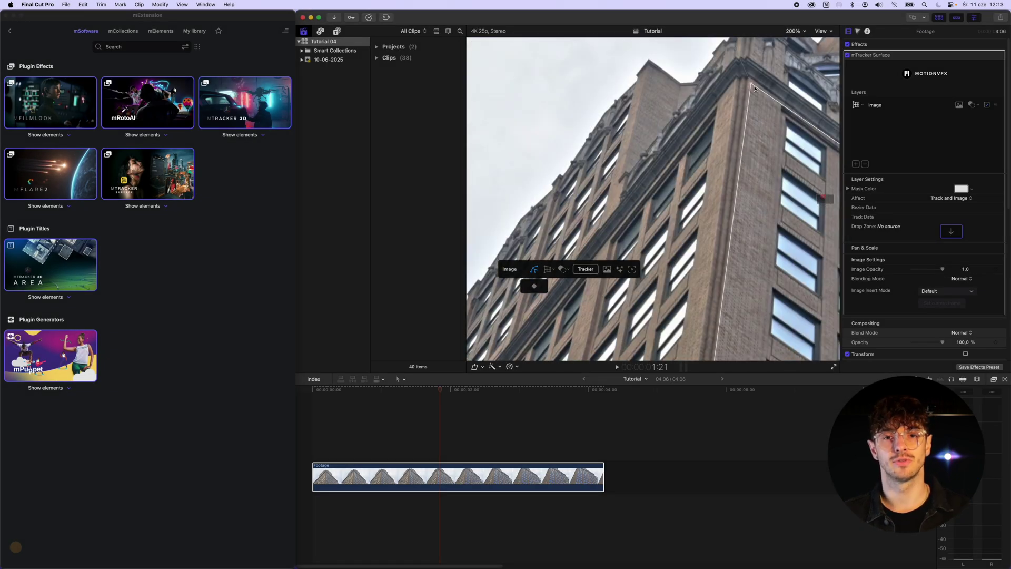
left_click_drag(751, 85, 757, 84)
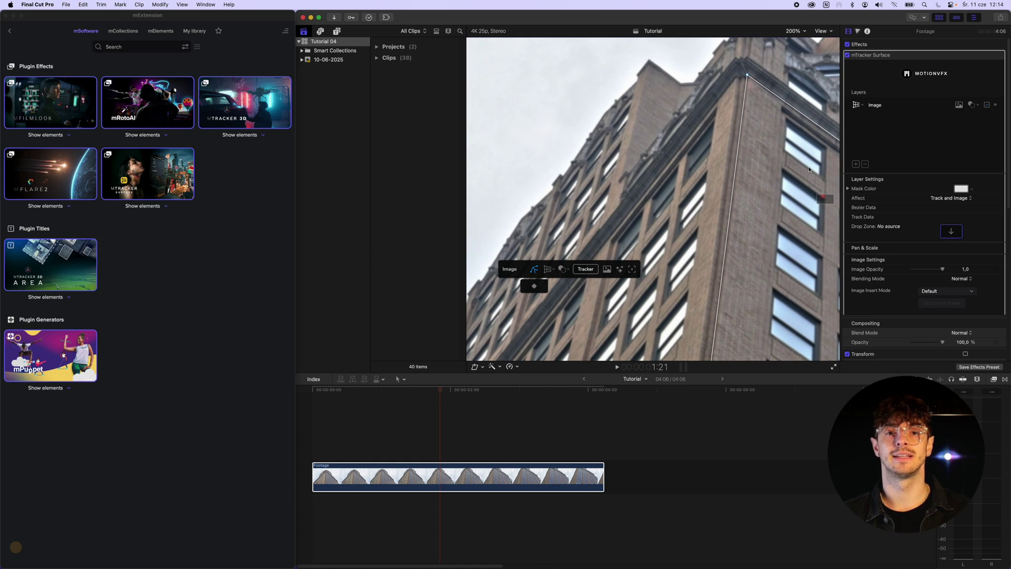
left_click_drag(820, 198, 823, 199)
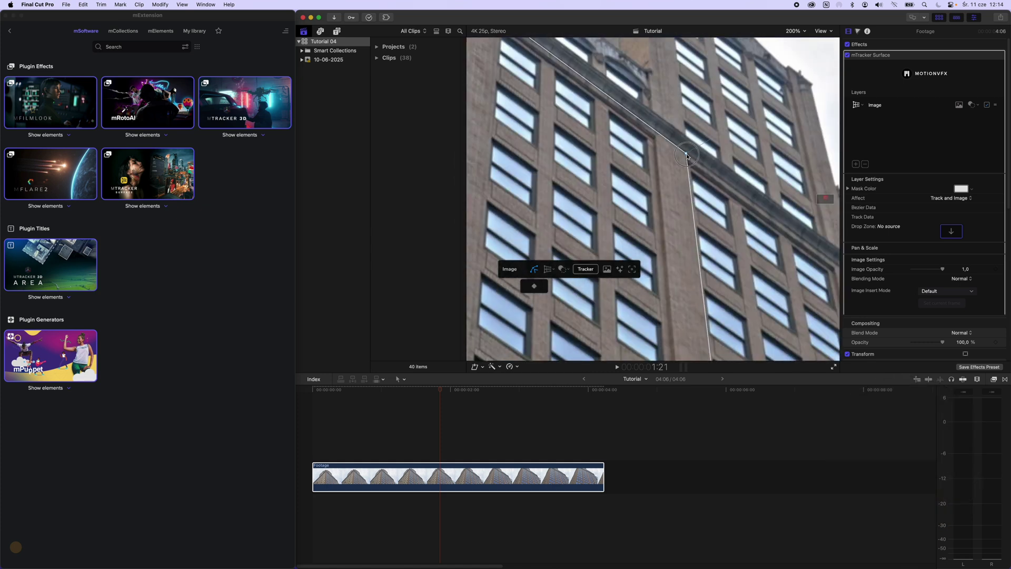
left_click(795, 31)
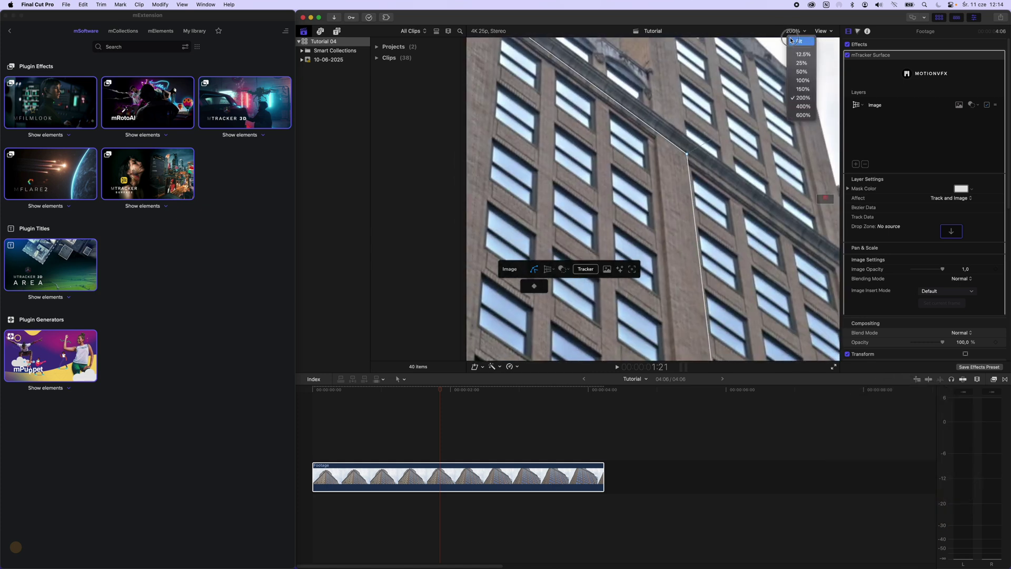
left_click(797, 40)
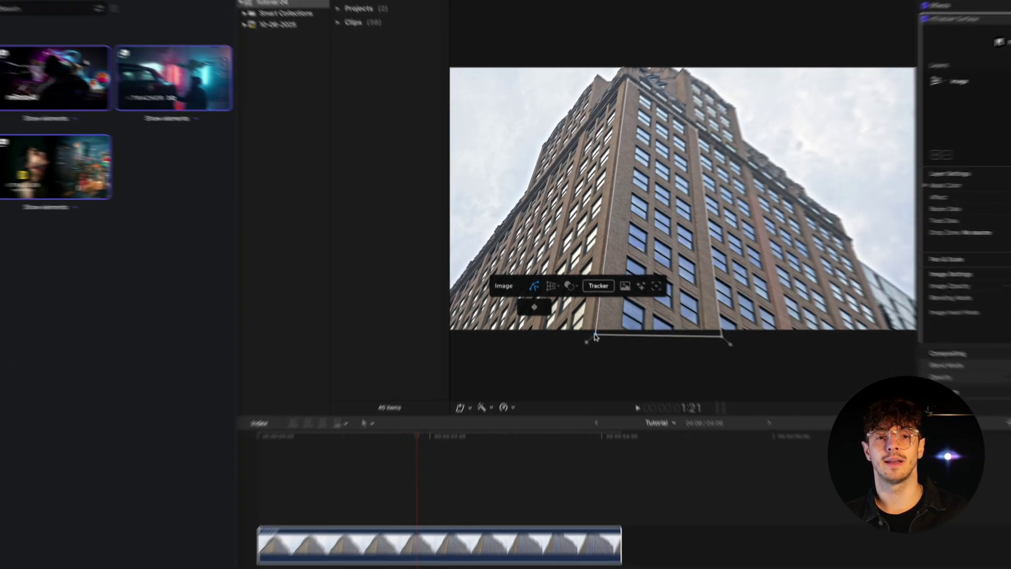
Track the masked facade backward and forward through the clip in Automatic mode.
left_click(585, 268)
left_click(550, 290)
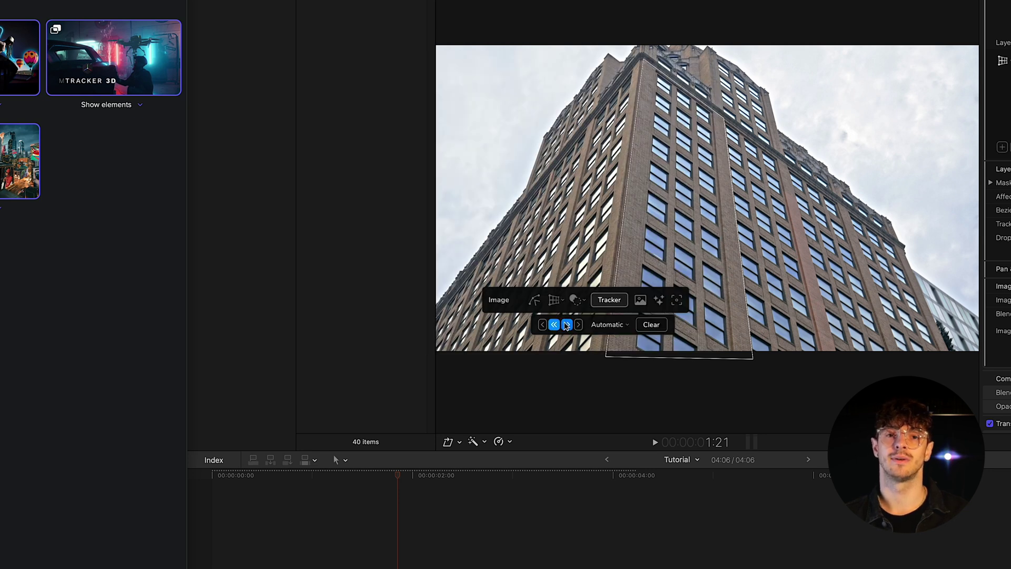
left_click(566, 324)
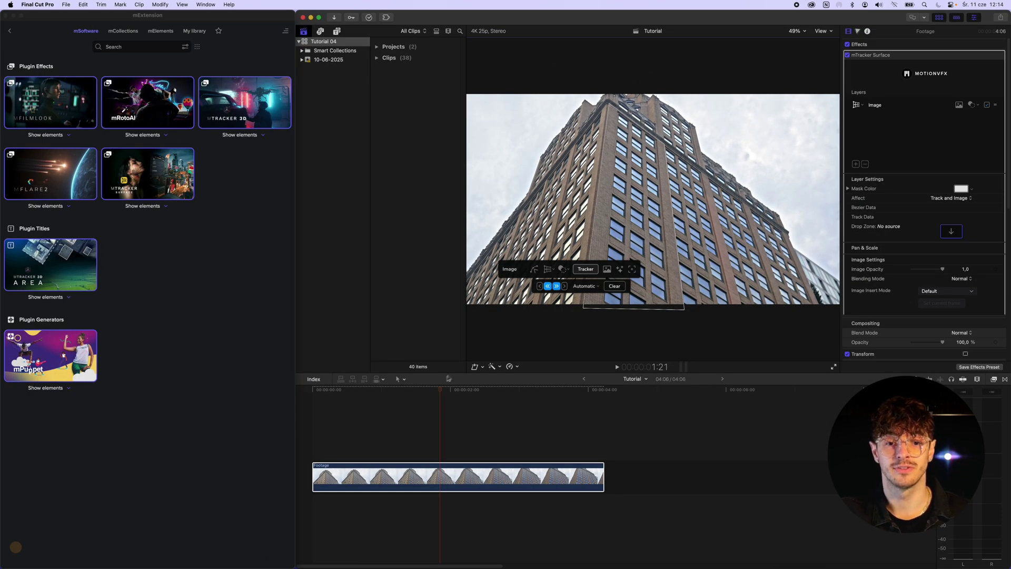
At 4:03, extend the facade mask's lower corners beyond the lower edge of the frame.
left_click_drag(441, 390, 596, 389)
left_click_drag(510, 270, 477, 165)
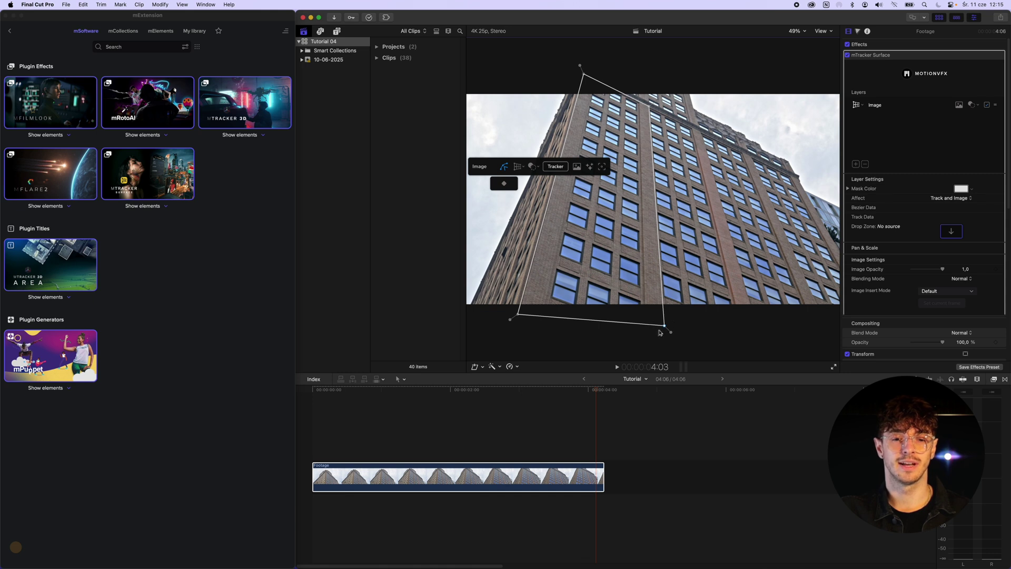
Save the frame at 2:04 as the Photoshop file Building.psd.
left_click_drag(598, 393, 463, 393)
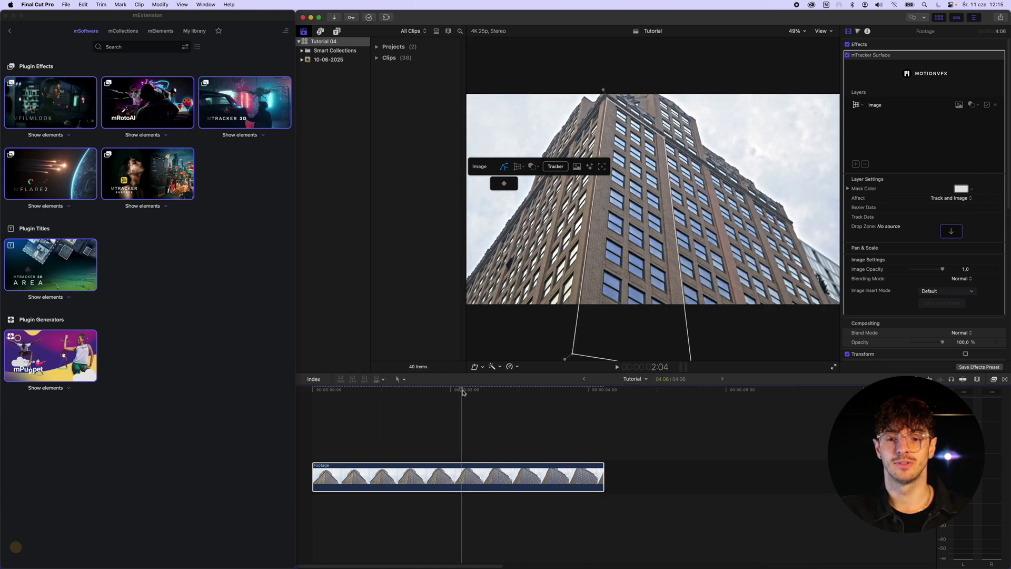
left_click(66, 4)
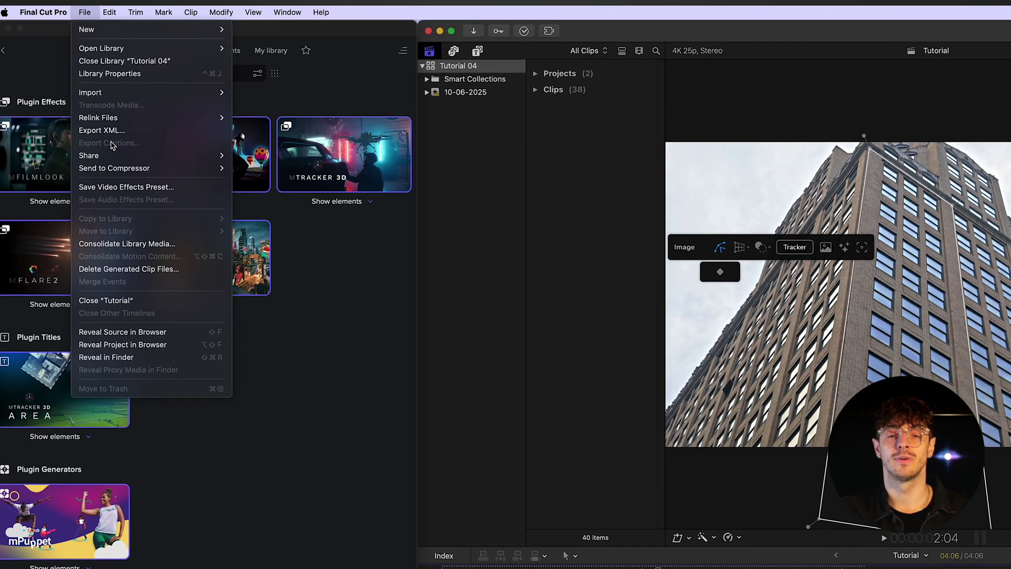
mouse_move(105, 102)
left_click(247, 231)
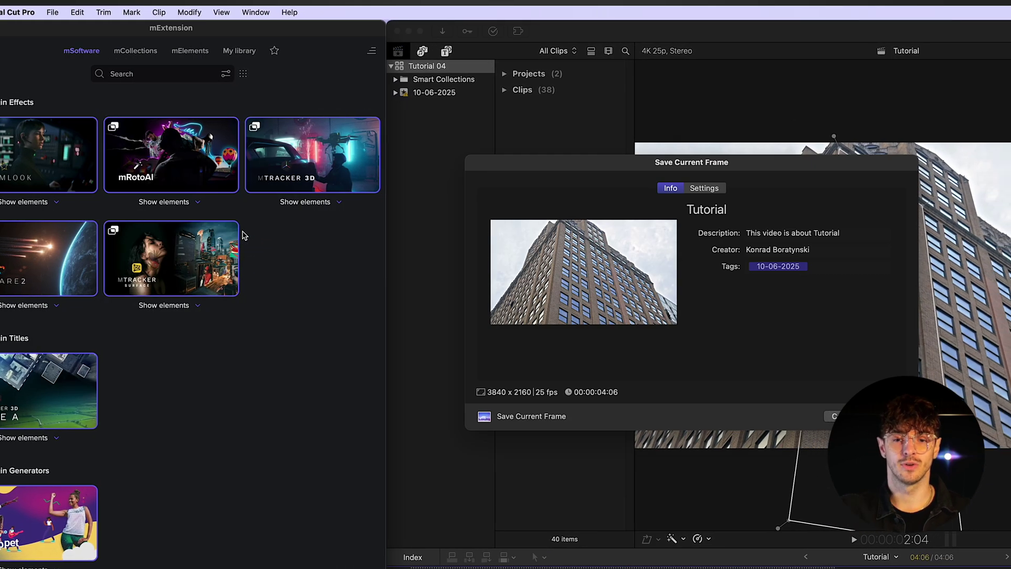
left_click(694, 188)
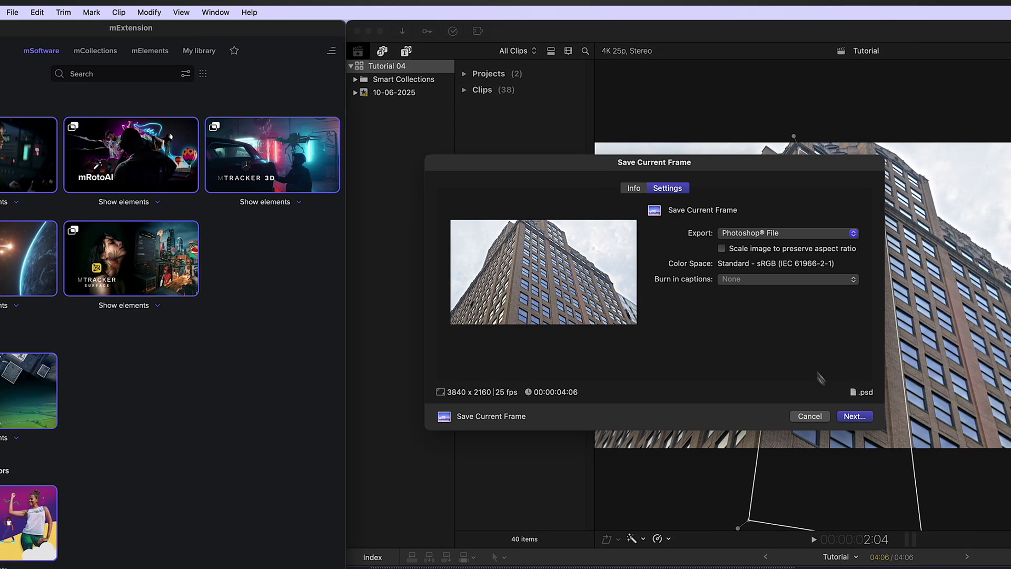
left_click(848, 416)
key("Return")
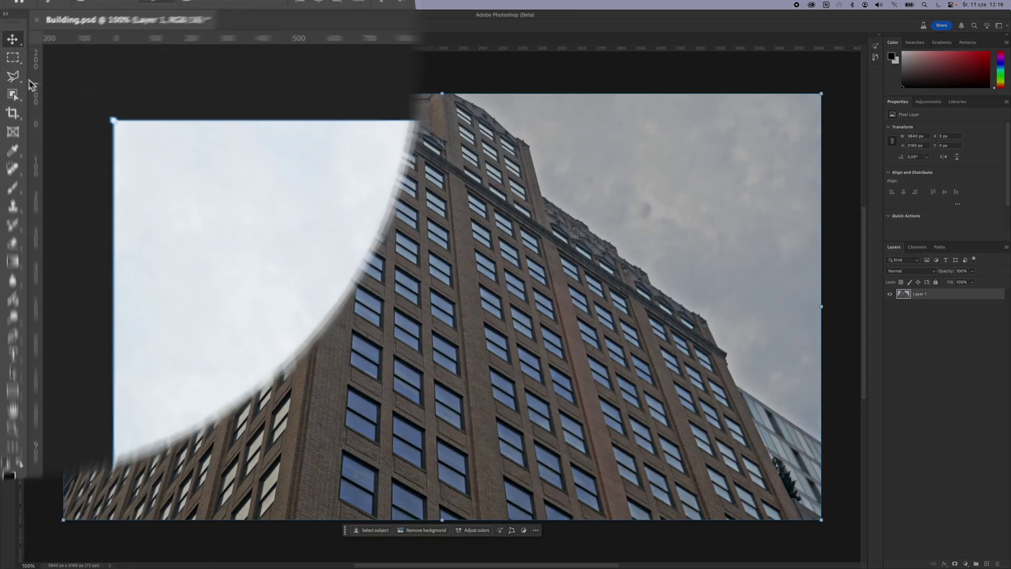
In Photoshop, copy the front facade to its own layer with a polygonal selection and delete the original image layer.
left_click(8, 68)
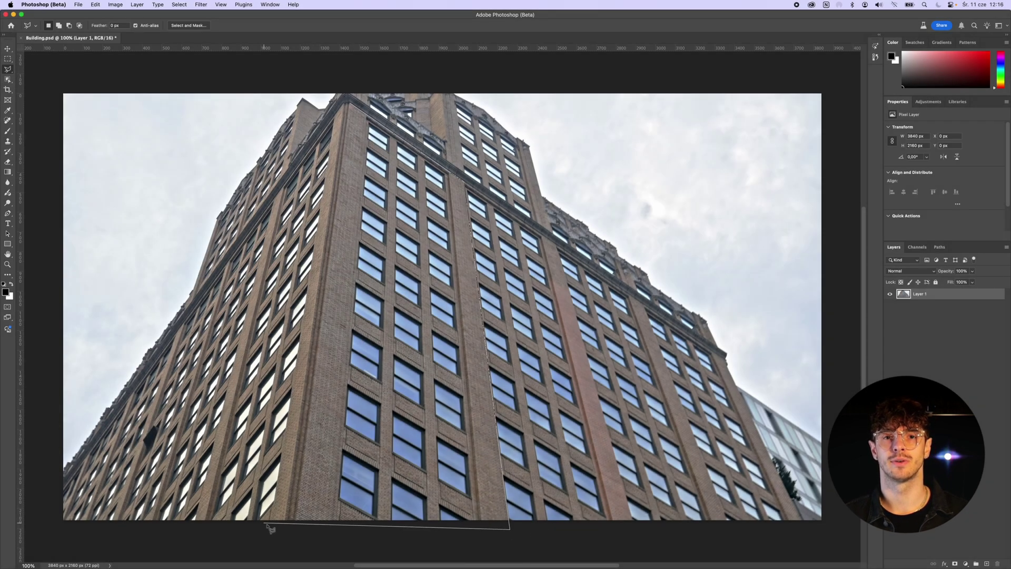
left_click(352, 107)
right_click(384, 262)
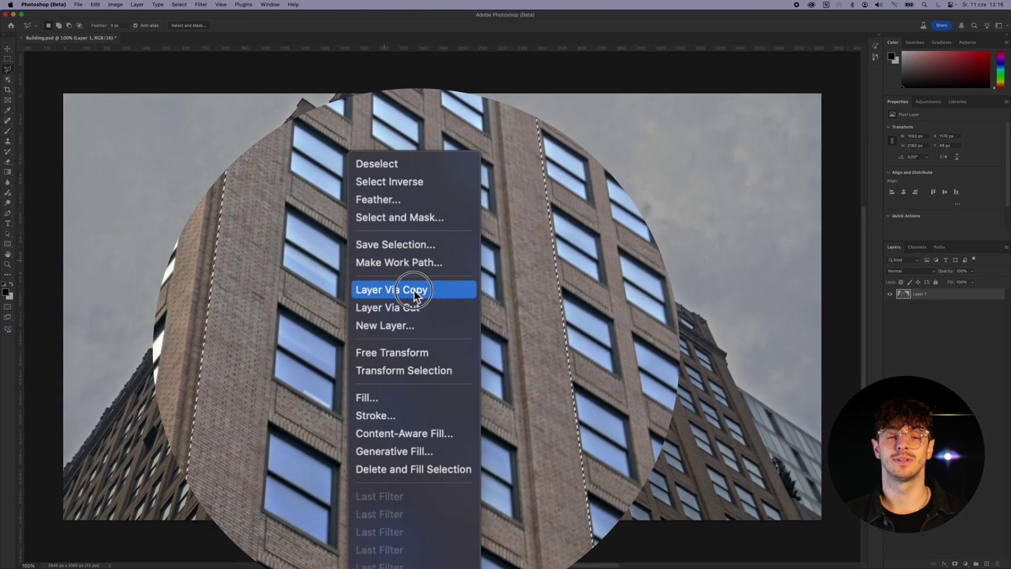
left_click(410, 289)
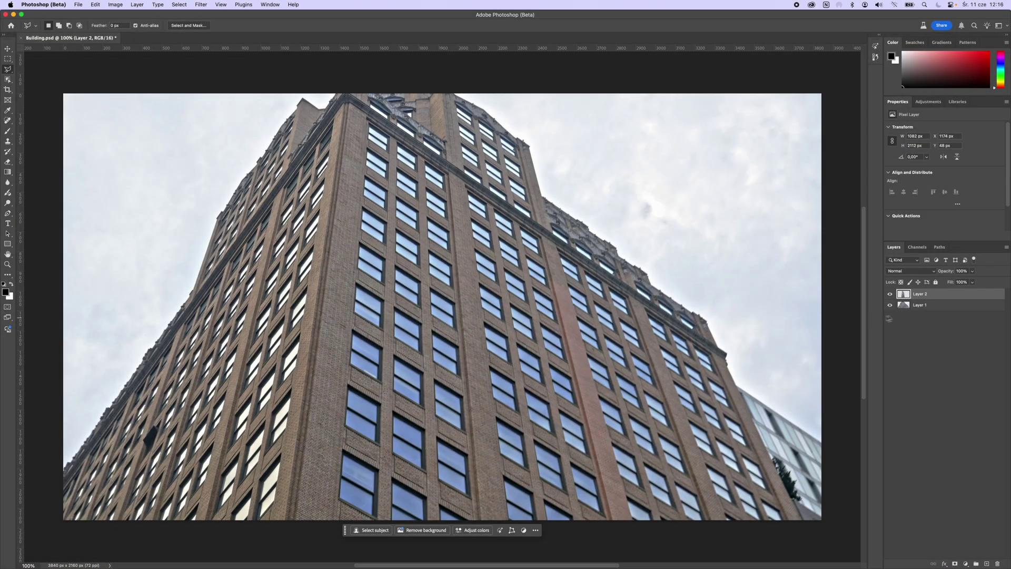
left_click(938, 309)
key("Delete")
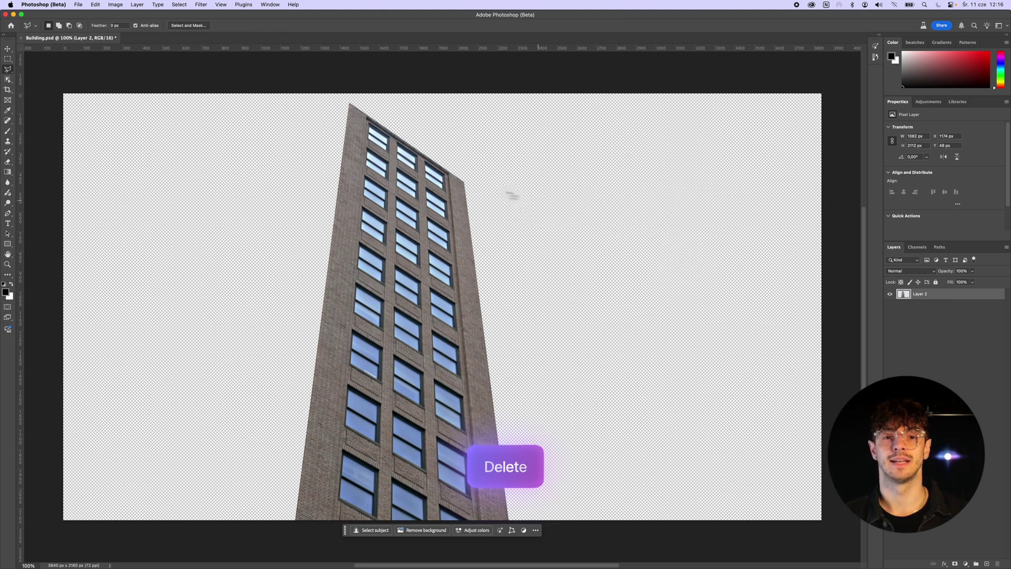
Start a Perspective Warp on the facade layer and place a plane with its upper-left corner on the facade's top-left tip.
left_click(79, 5)
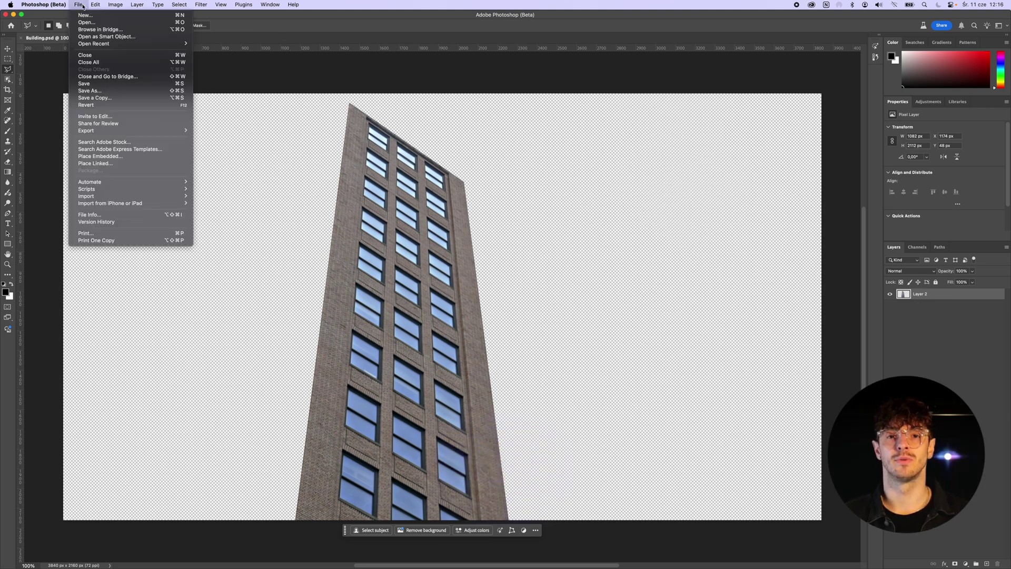
mouse_move(95, 4)
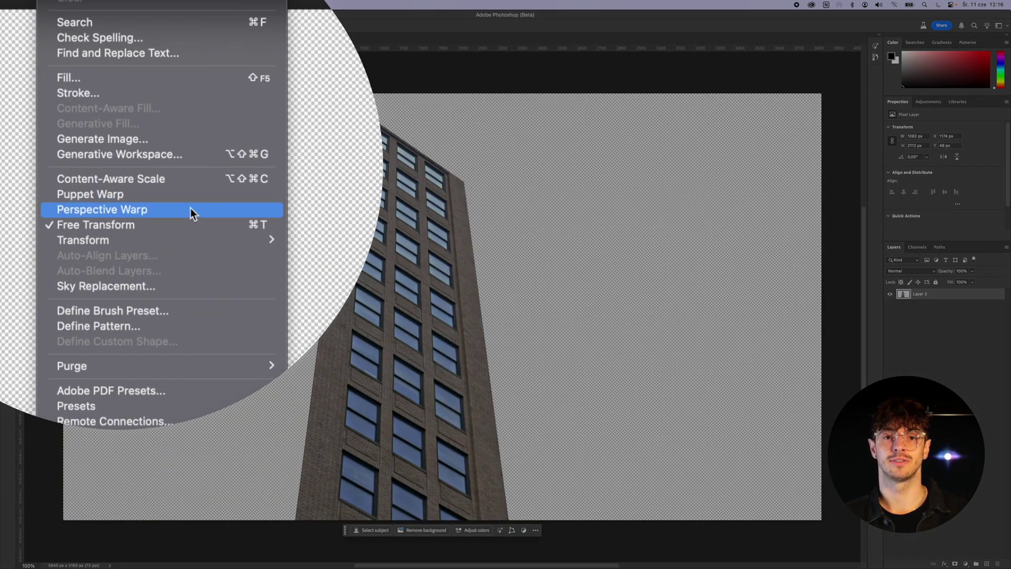
left_click(192, 210)
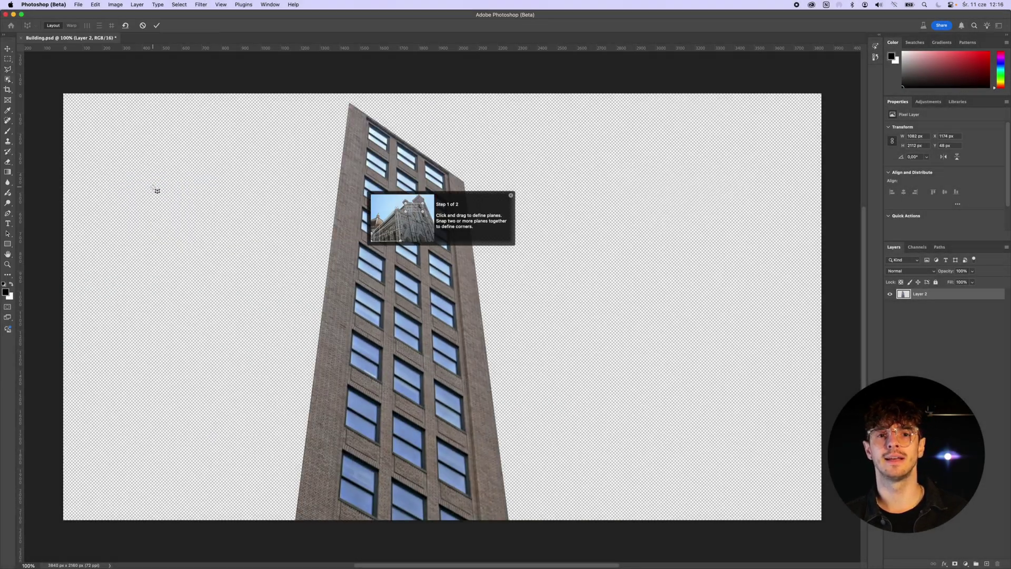
left_click(350, 104)
scroll(350, 103, "up", 10)
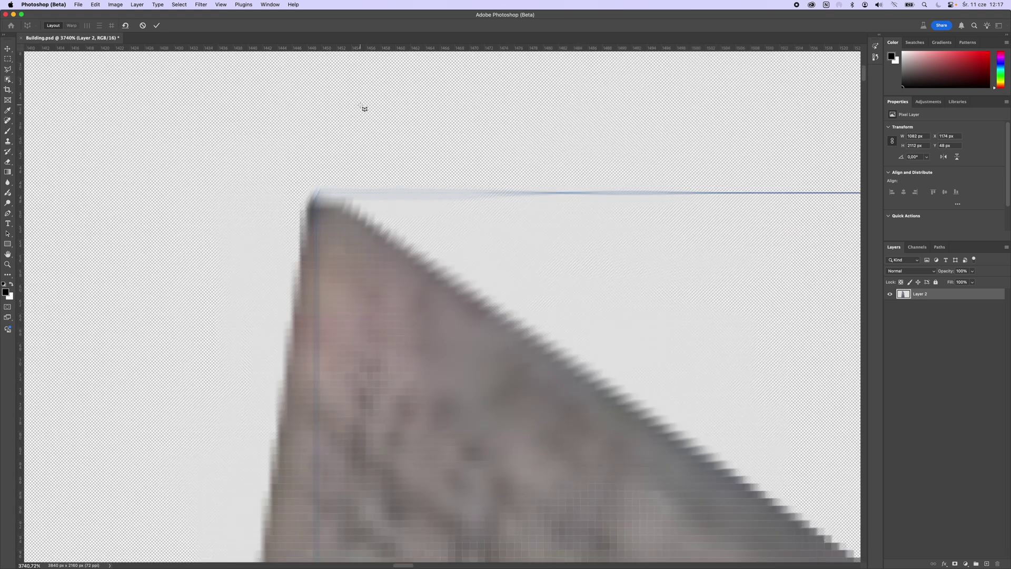
left_click_drag(316, 194, 311, 198)
scroll(312, 198, "down", 10)
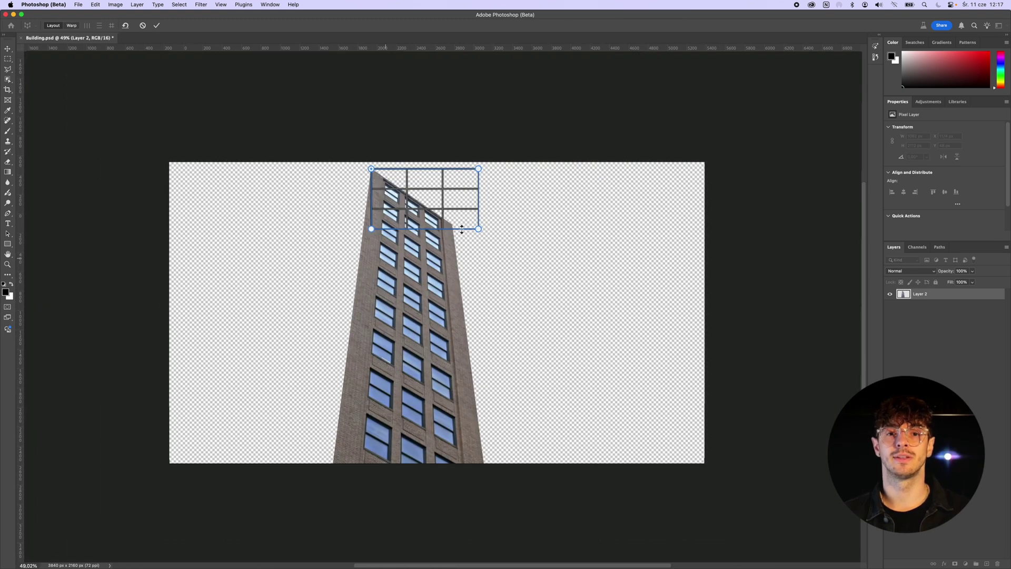
Move the plane's other three corners onto the facade's side edges so the grid follows its outline.
left_click_drag(478, 253, 471, 386)
left_click_drag(478, 169, 460, 219)
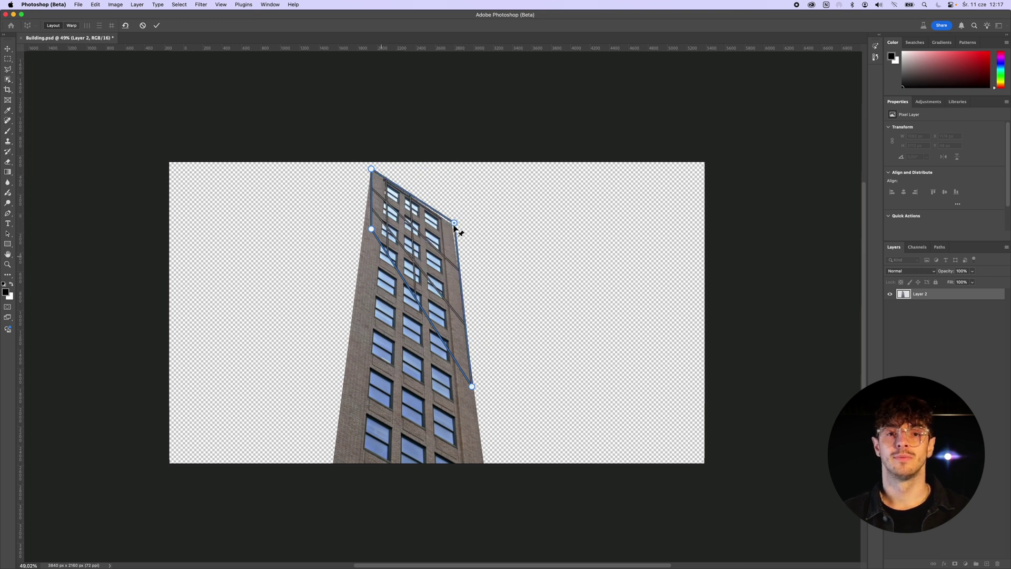
scroll(453, 225, "up", 10)
left_click_drag(380, 235, 363, 244)
scroll(363, 246, "down", 10)
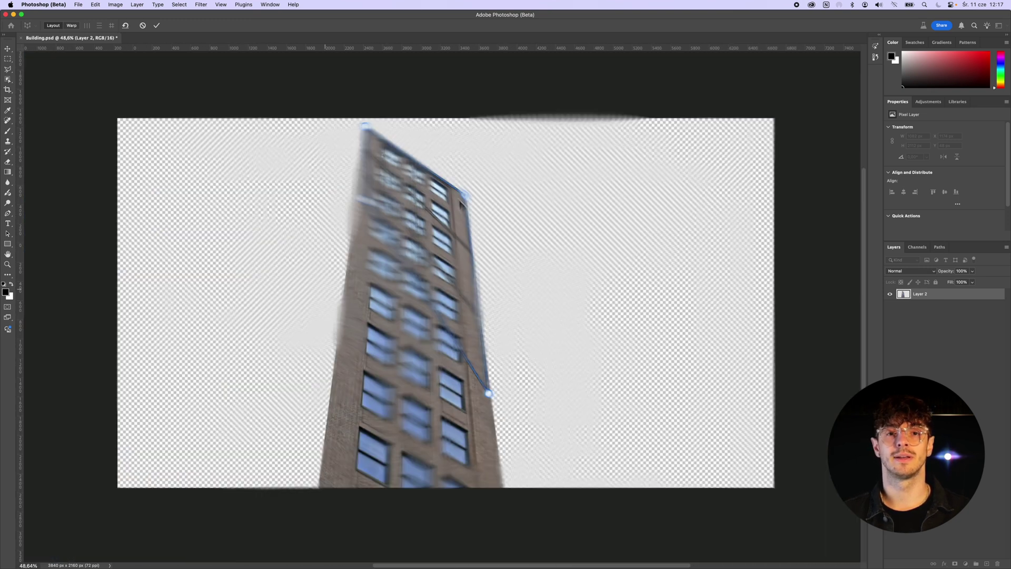
left_click_drag(342, 288, 329, 405)
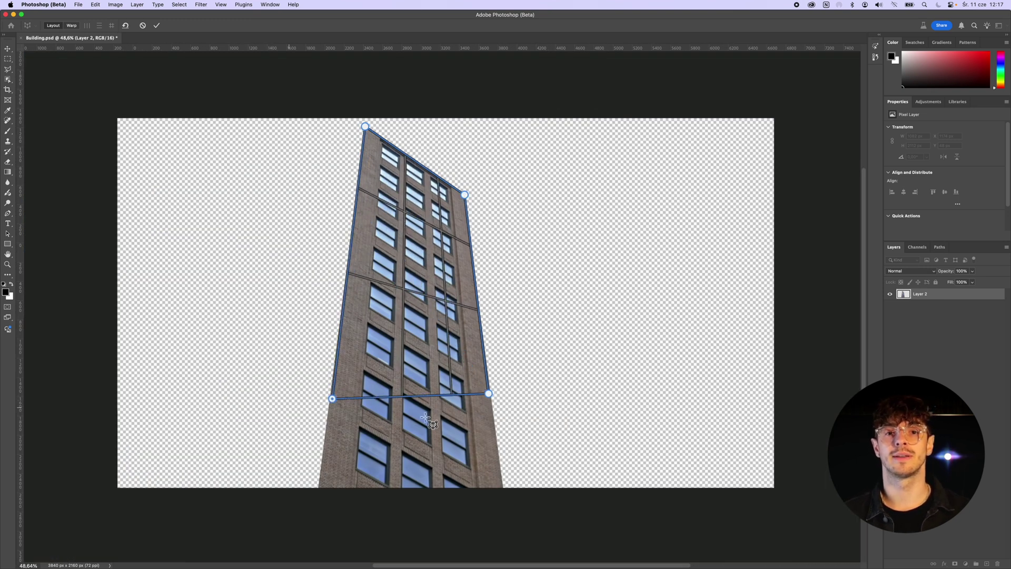
Extend the plane's lower-right corner to the image's lower edge and align its lower-left corner with the facade's window rows.
left_click_drag(488, 396, 501, 485)
scroll(342, 406, "up", 10)
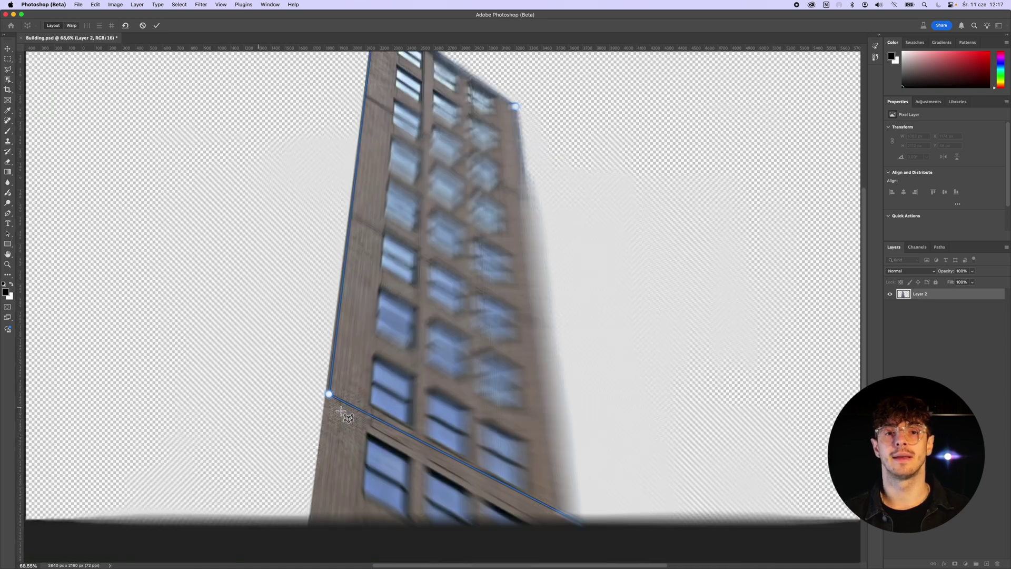
left_click_drag(238, 379, 236, 358)
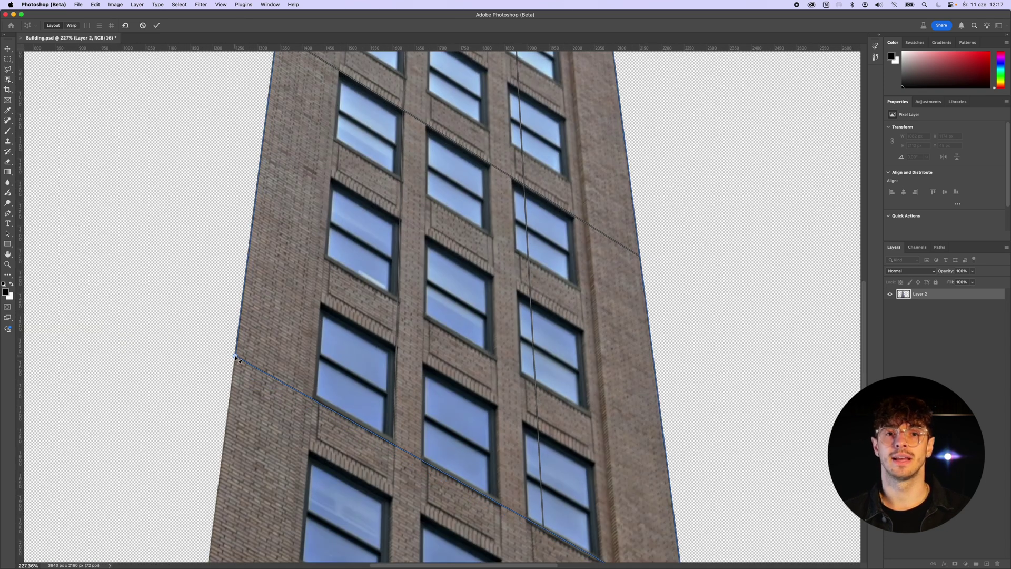
scroll(250, 360, "down", 5)
scroll(250, 360, "right", 5)
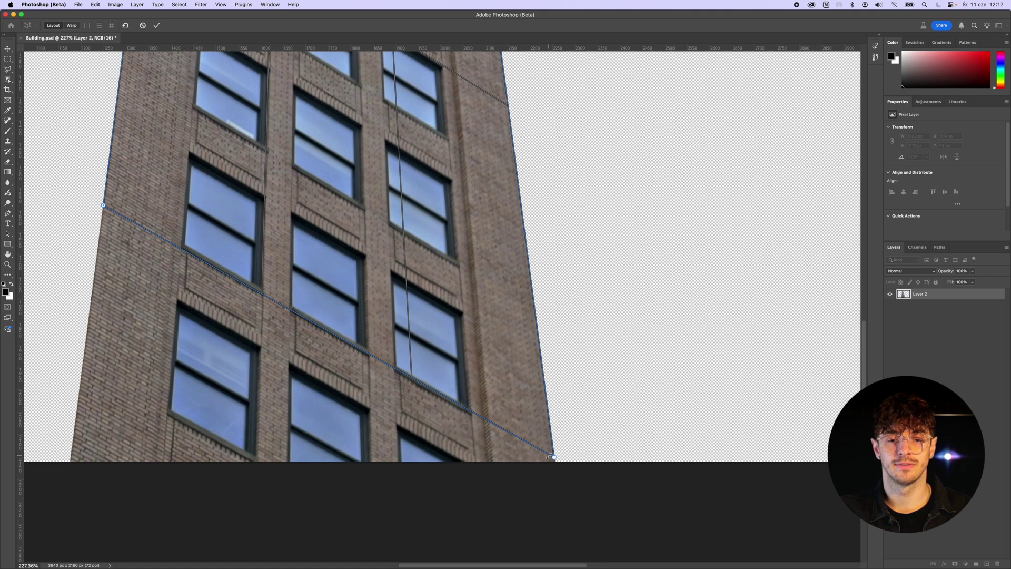
scroll(474, 322, "down", 5)
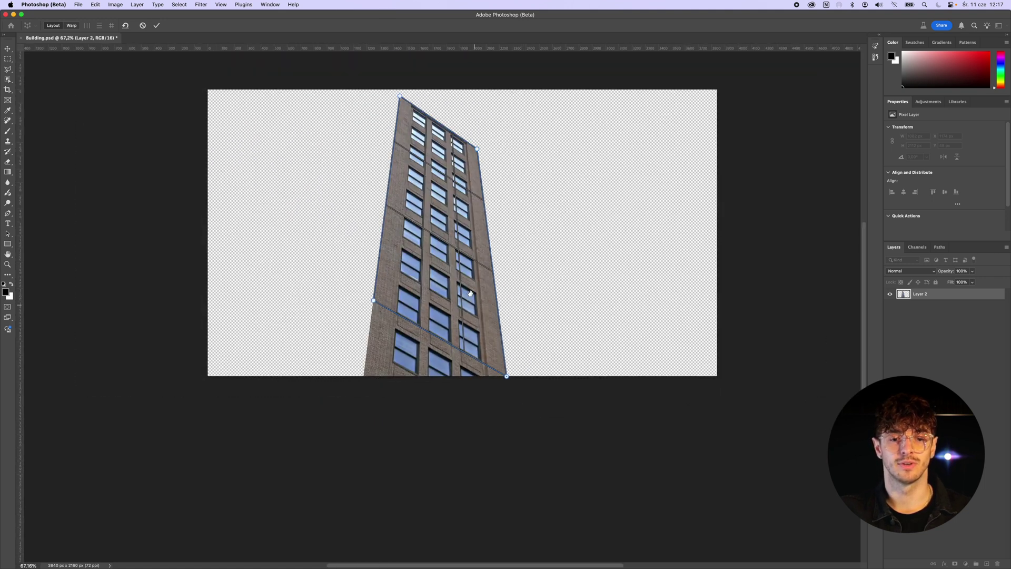
Switch Perspective Warp to Warp mode, placing vertical guides through the plane's upper corners and a horizontal guide through its top-left corner.
key("Return")
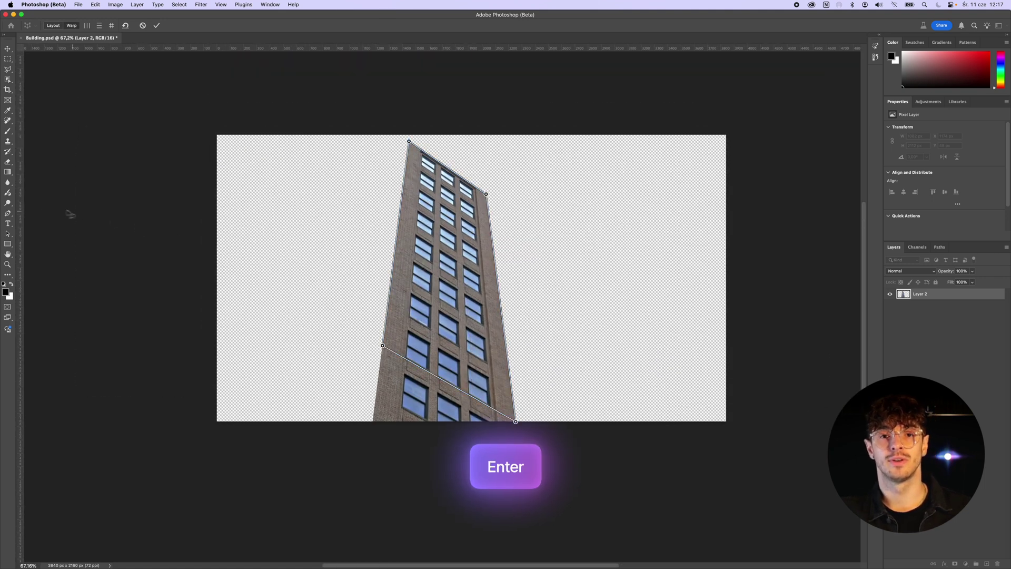
left_click_drag(20, 207, 401, 248)
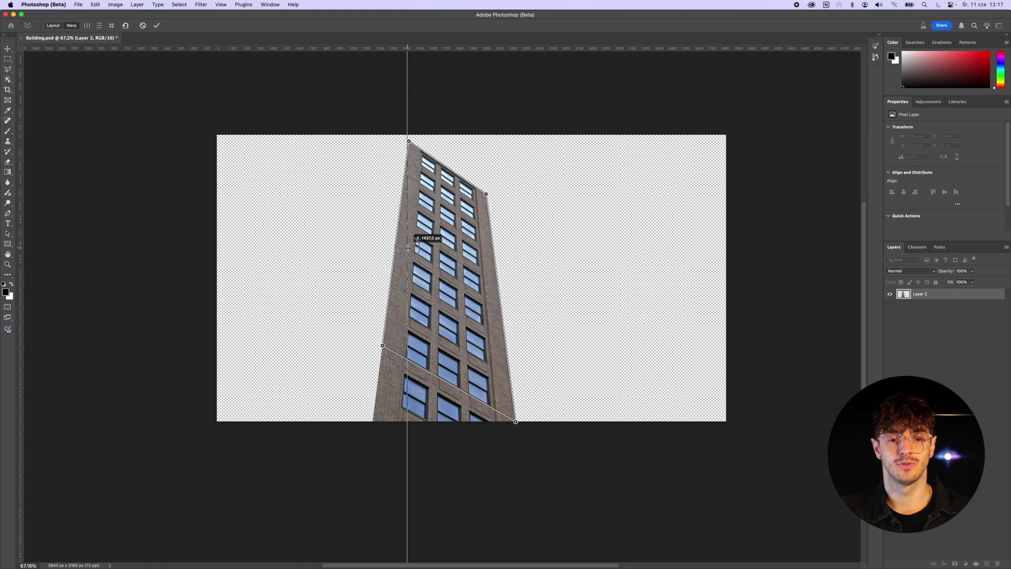
left_click_drag(367, 49, 381, 143)
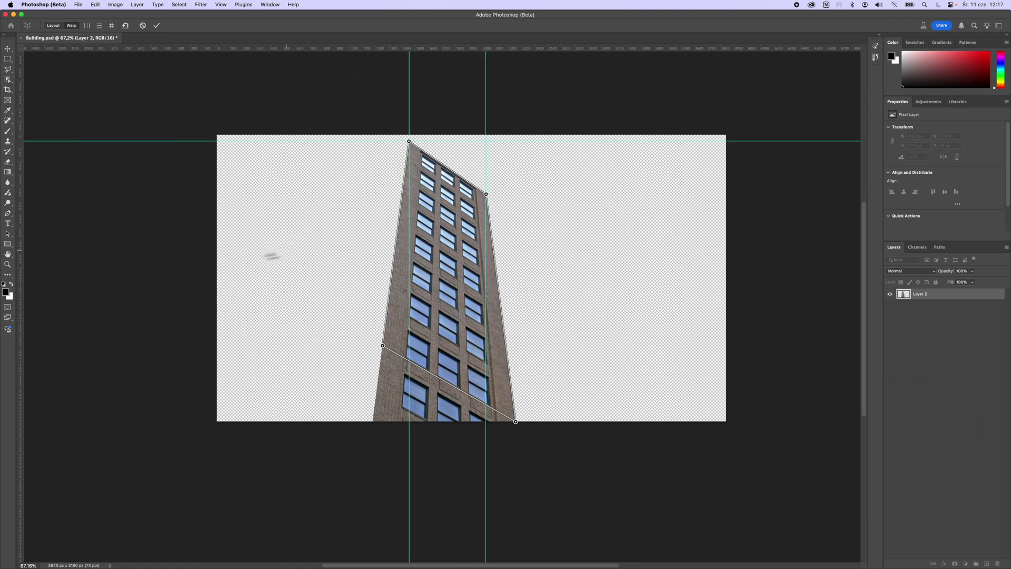
Add a horizontal guide across the facade's lower windows and pull the plane's lower corners onto its intersections with the vertical guides.
left_click_drag(123, 63, 334, 403)
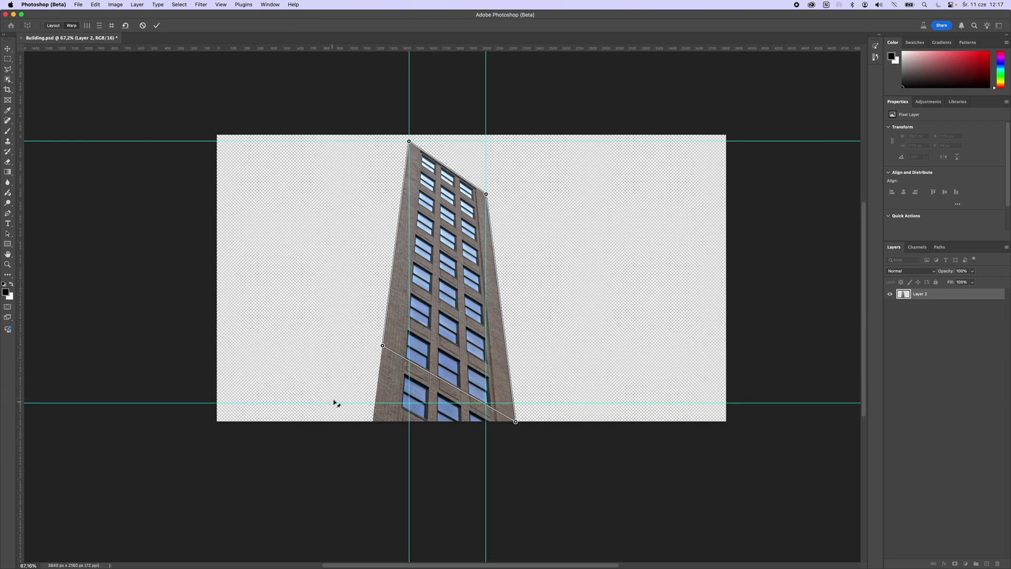
left_click_drag(385, 354, 409, 410)
scroll(408, 408, "up", 10)
left_click_drag(396, 369, 429, 347)
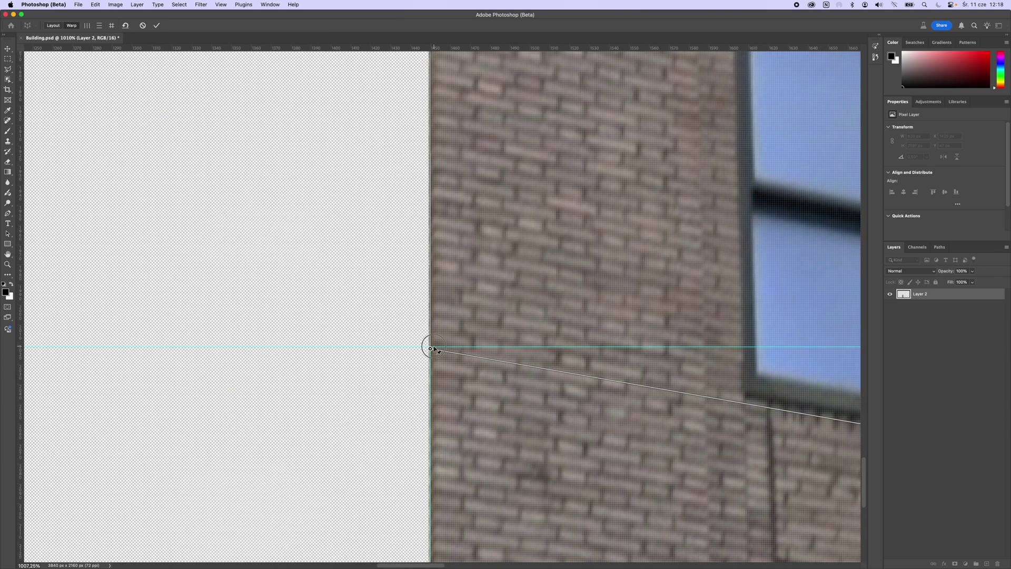
scroll(432, 348, "down", 8)
left_click_drag(686, 392, 614, 346)
scroll(614, 345, "up", 10)
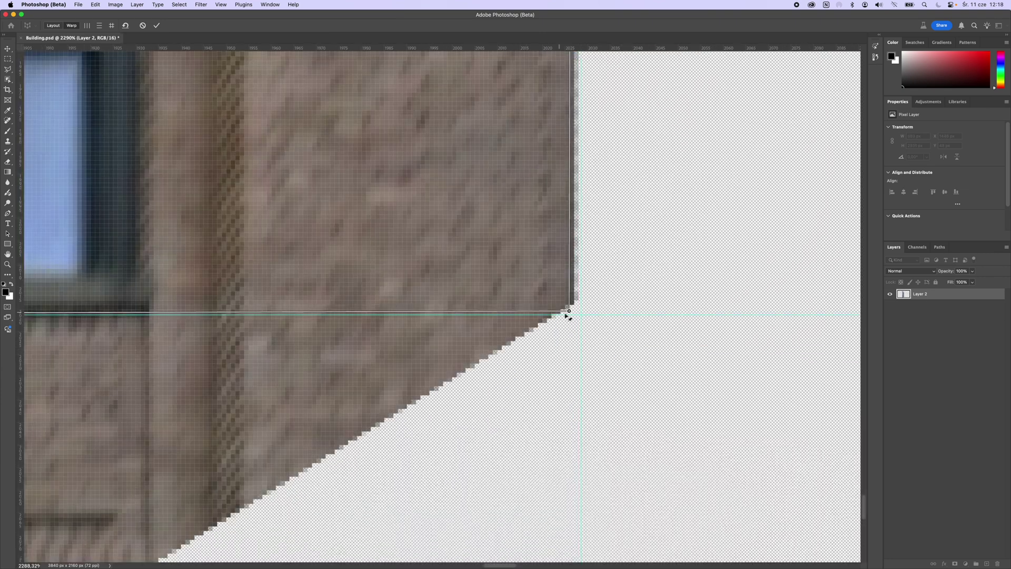
Align the plane's upper corners with the intersections of the top and vertical guides, and apply the Perspective Warp.
scroll(538, 320, "down", 10)
left_click_drag(561, 152, 547, 388)
left_click_drag(516, 283, 513, 128)
scroll(513, 129, "up", 5)
left_click_drag(117, 147, 116, 150)
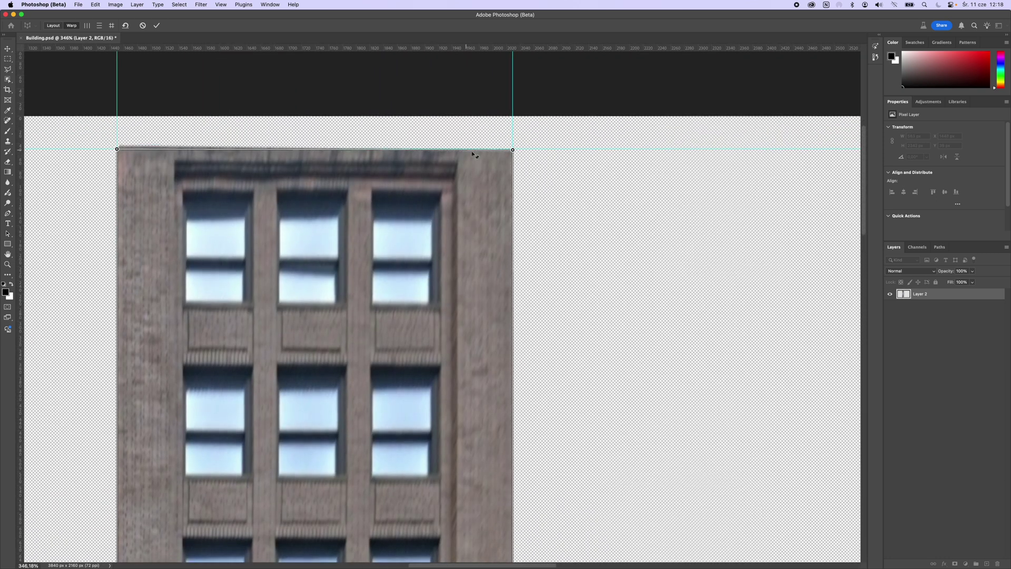
scroll(420, 242, "down", 4)
scroll(421, 245, "down", 3)
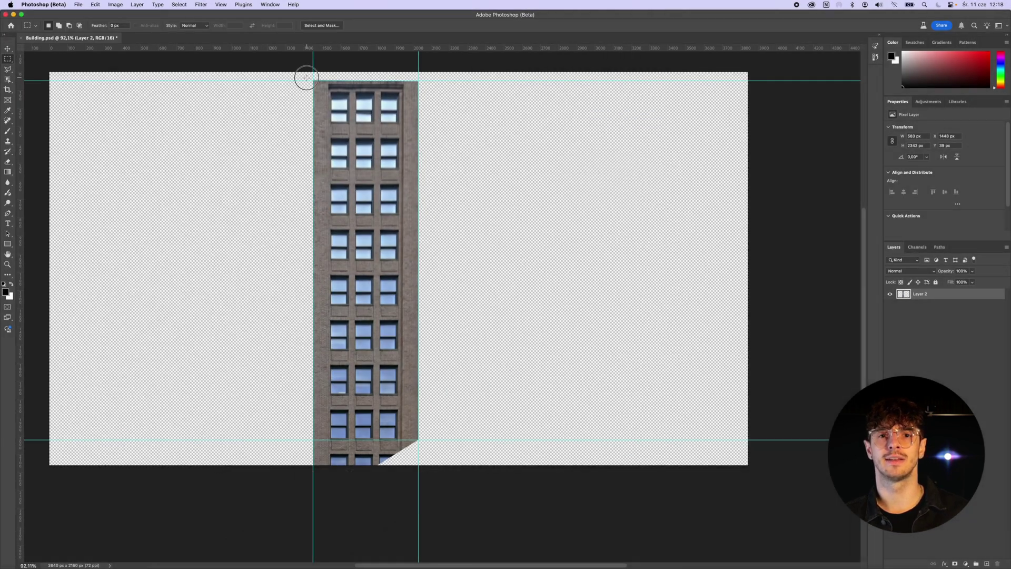
Cut the straightened facade above the lower guide onto its own layer and delete the leftover layer.
left_click_drag(409, 421, 428, 439)
right_click(401, 354)
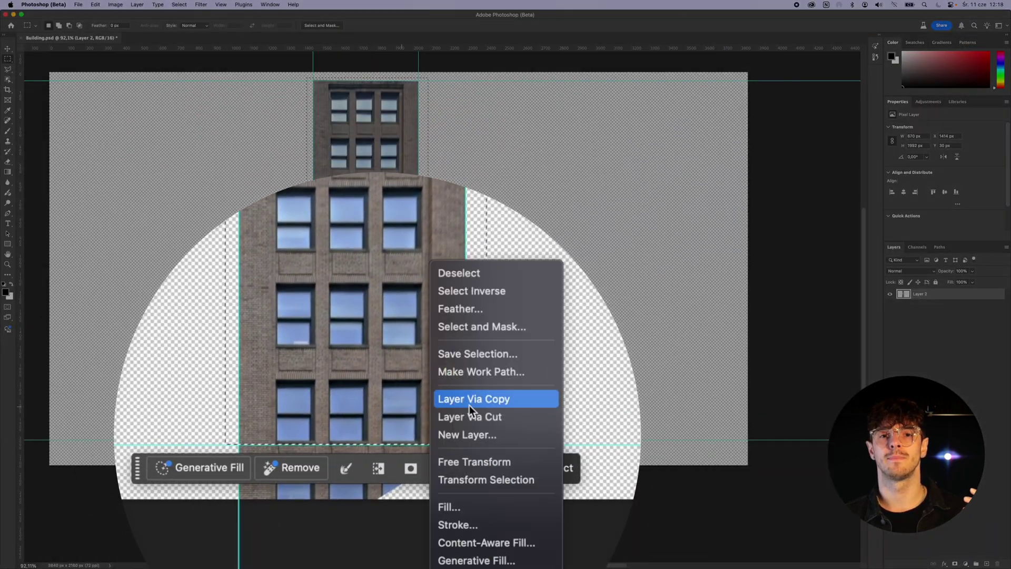
left_click(481, 419)
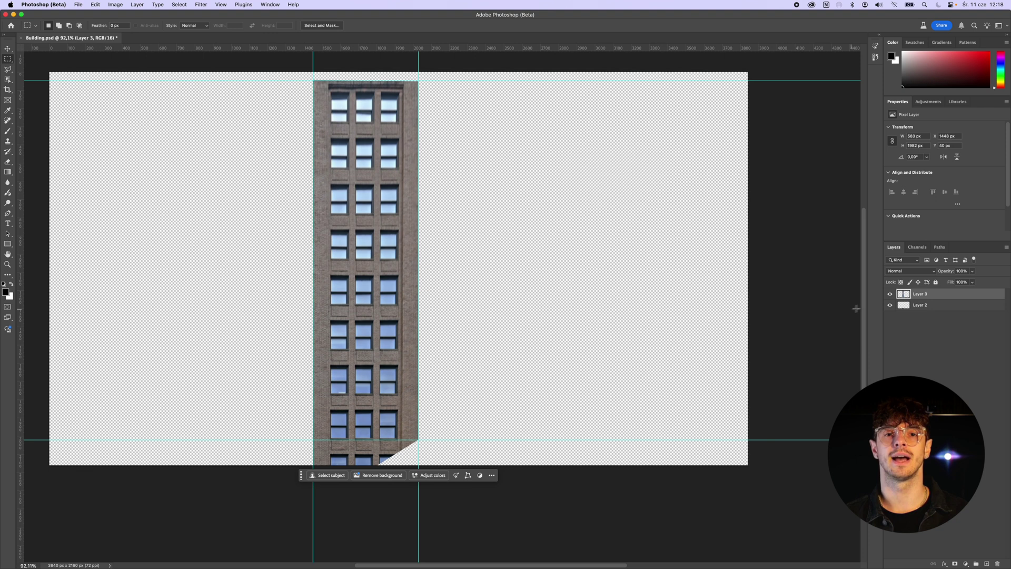
left_click(930, 307)
key("Delete")
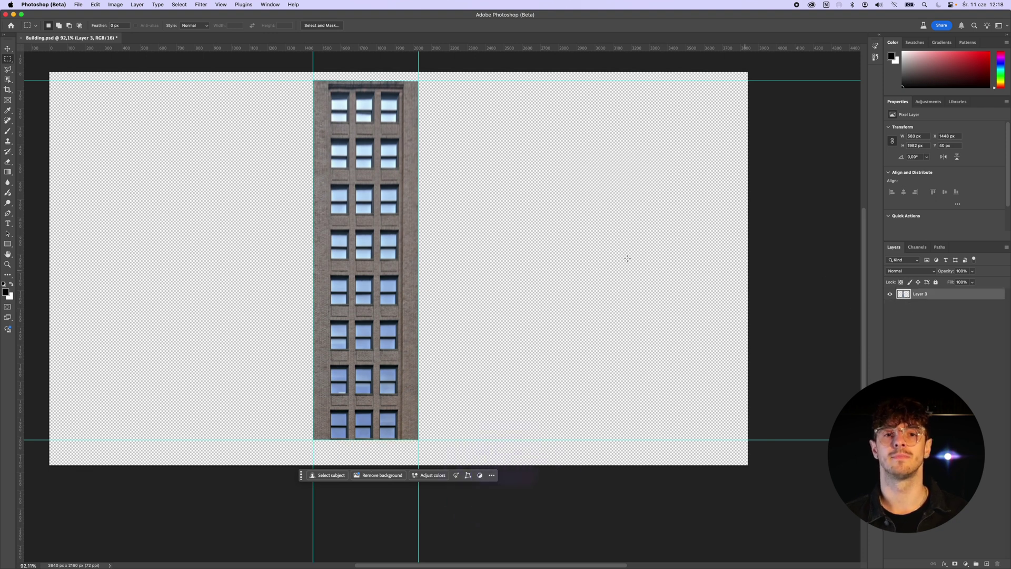
Rotate the facade 90 degrees counterclockwise with Free Transform so that it lies horizontally.
key("super+t")
left_click_drag(429, 220, 336, 212)
key("Return")
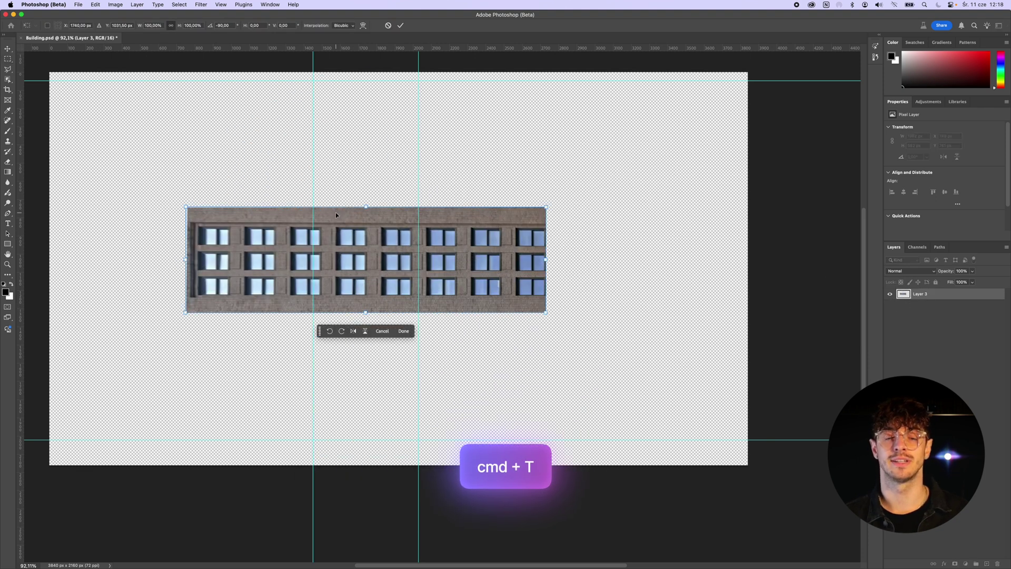
Duplicate the facade layer, order the copy beneath the original and slide it right to continue the window rows.
key("m")
key("super+j")
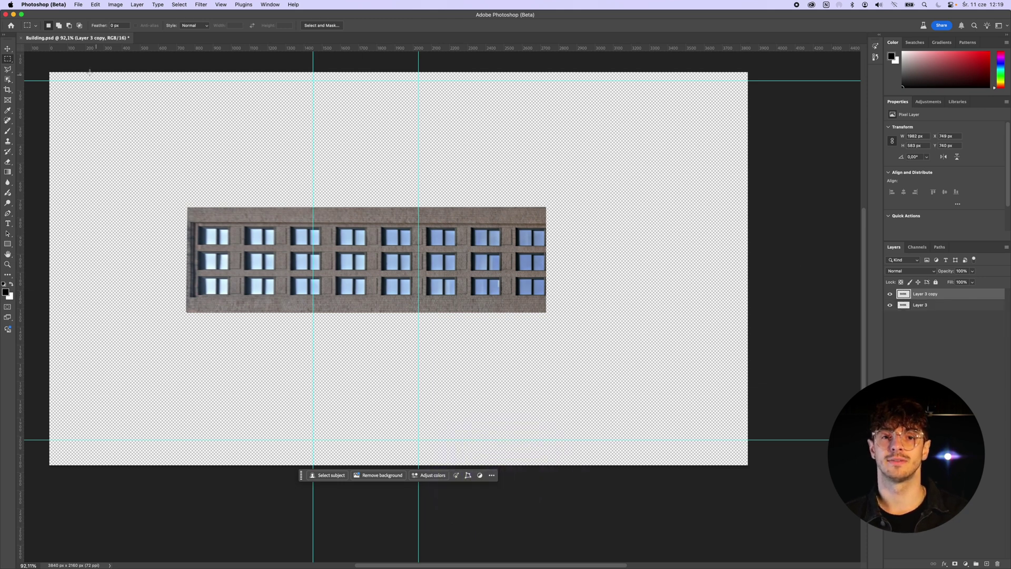
key("v")
left_click_drag(347, 245, 658, 247)
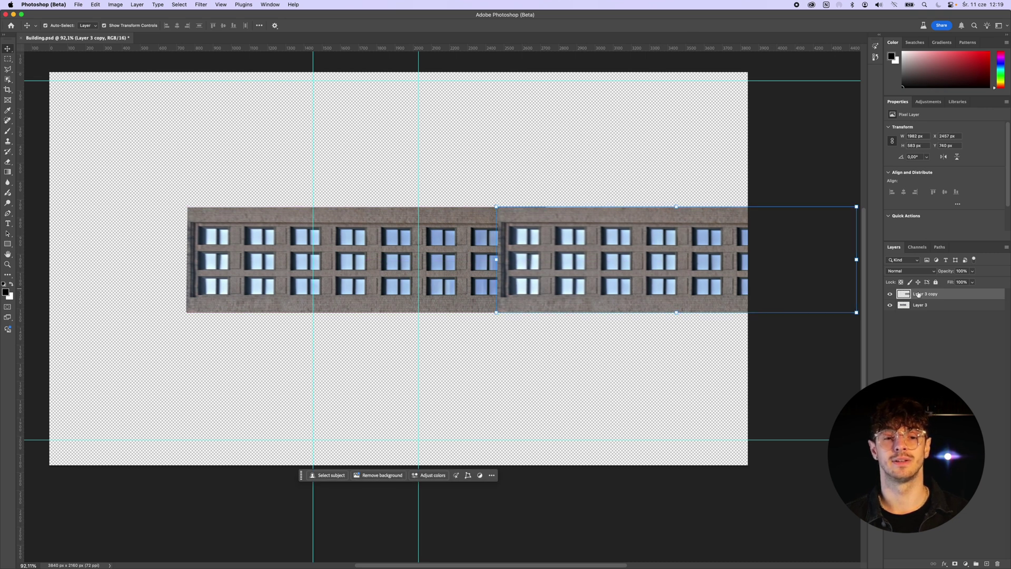
left_click_drag(919, 295, 934, 305)
left_click_drag(761, 286, 643, 284)
Duplicate the facade copy again, order it above the original and align it to extend the window rows to the left.
key("super+j")
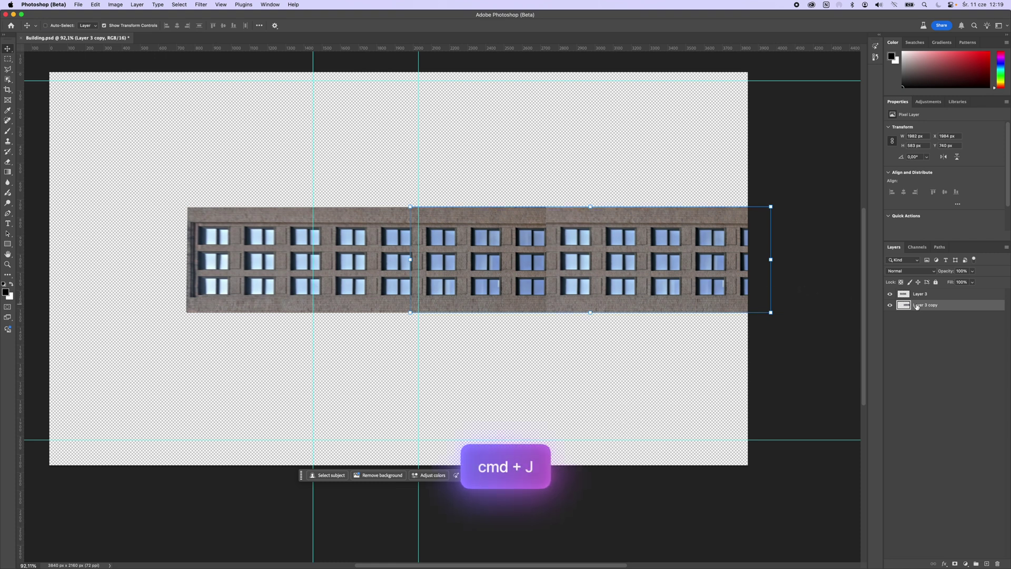
left_click_drag(556, 274, 99, 267)
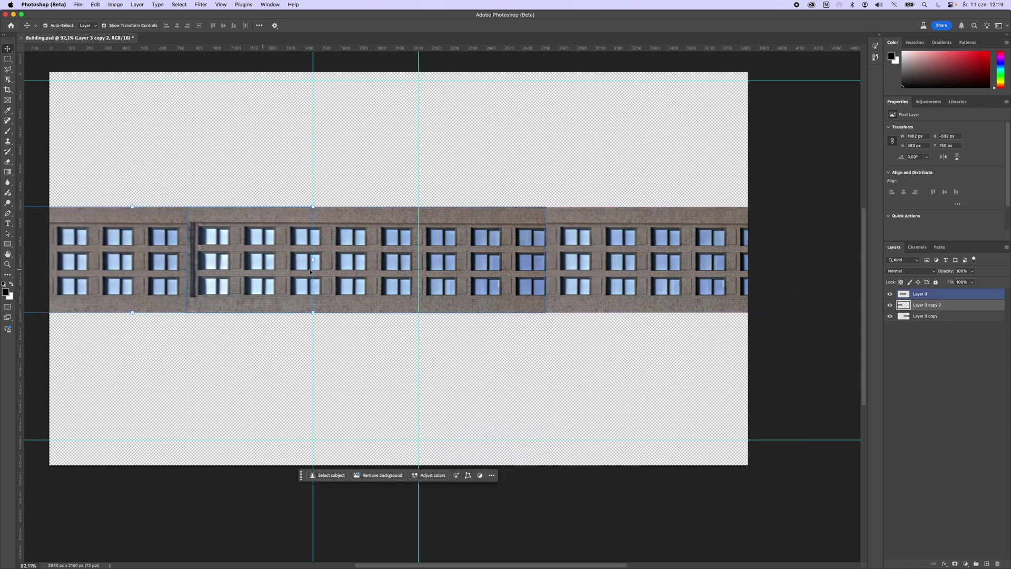
left_click_drag(920, 301, 920, 291)
left_click_drag(198, 261, 249, 264)
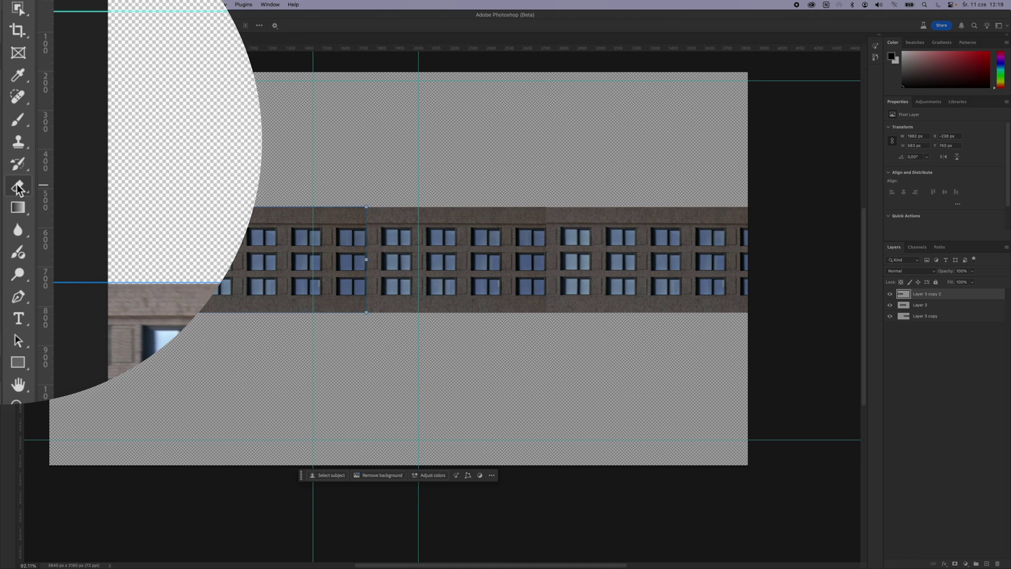
Blend the seams between the overlapping facade layers with a soft Eraser.
left_click(18, 187)
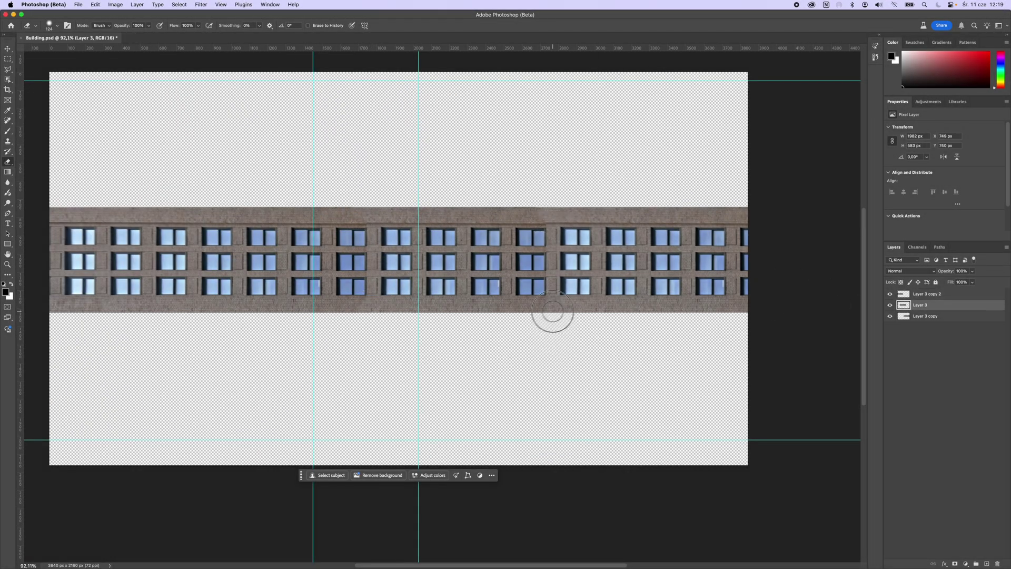
scroll(356, 283, "down", 2)
Extend the canvas past both ends of the facade strip with the Crop tool.
left_click(9, 90)
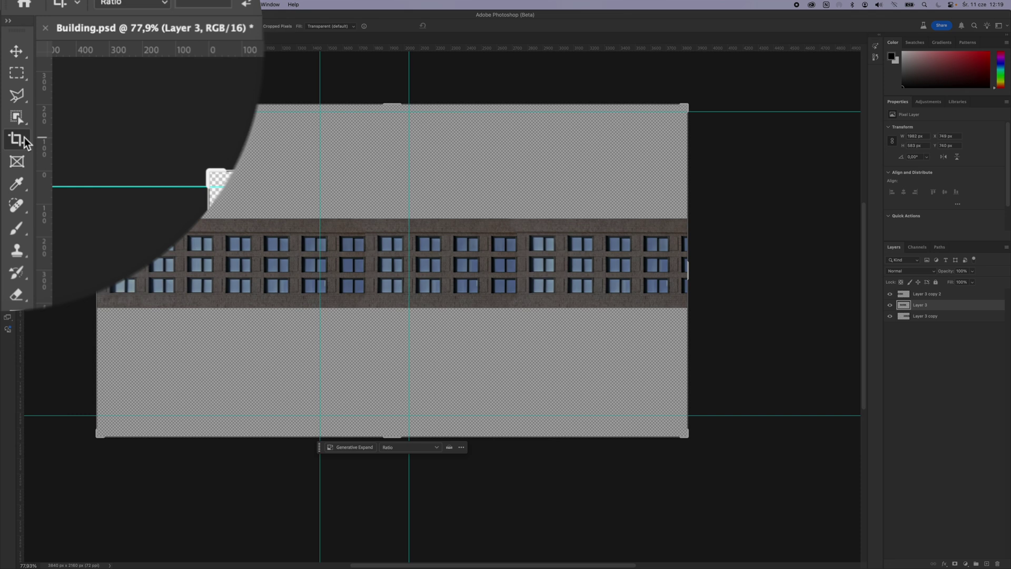
left_click_drag(97, 270, 74, 272)
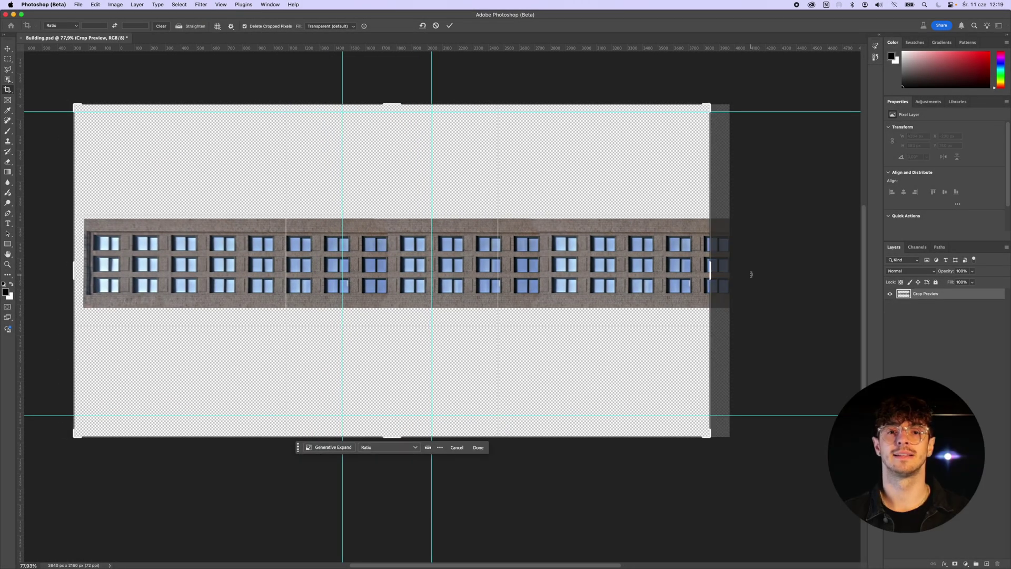
left_click_drag(750, 274, 732, 272)
key("Return")
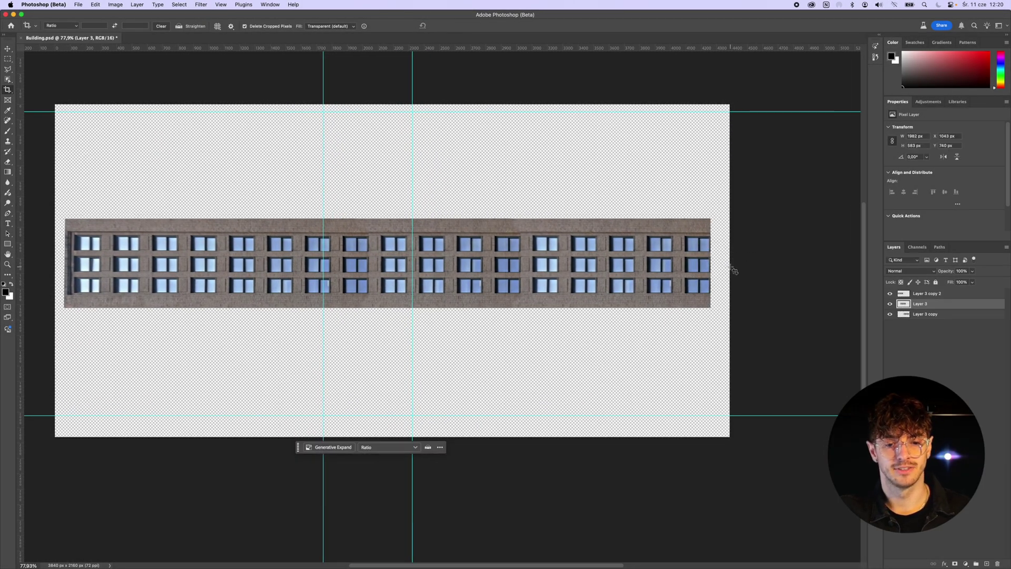
Merge the three facade layers and trim the image's transparent pixels on all four sides.
right_click(947, 316)
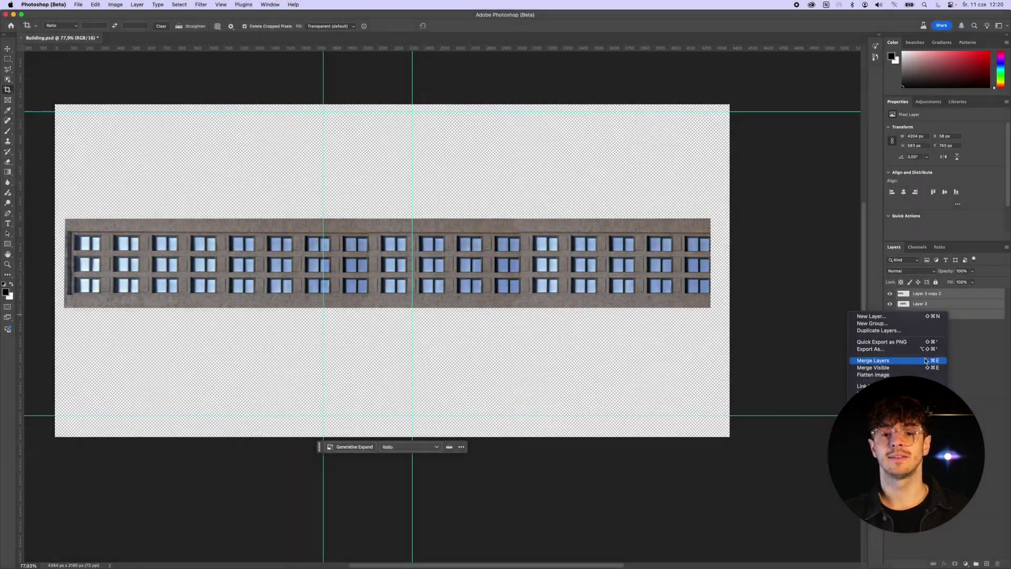
left_click(926, 361)
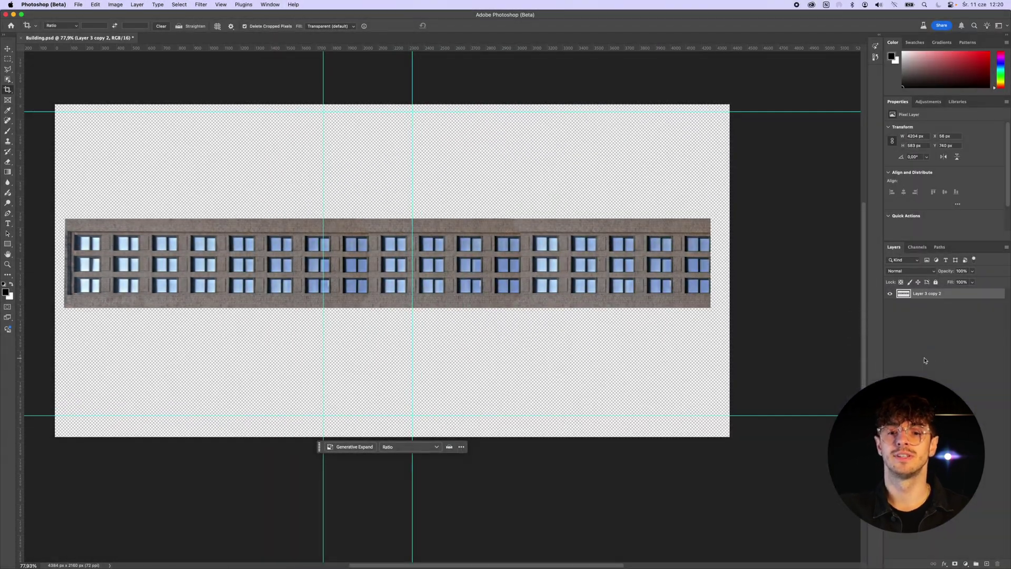
left_click(115, 4)
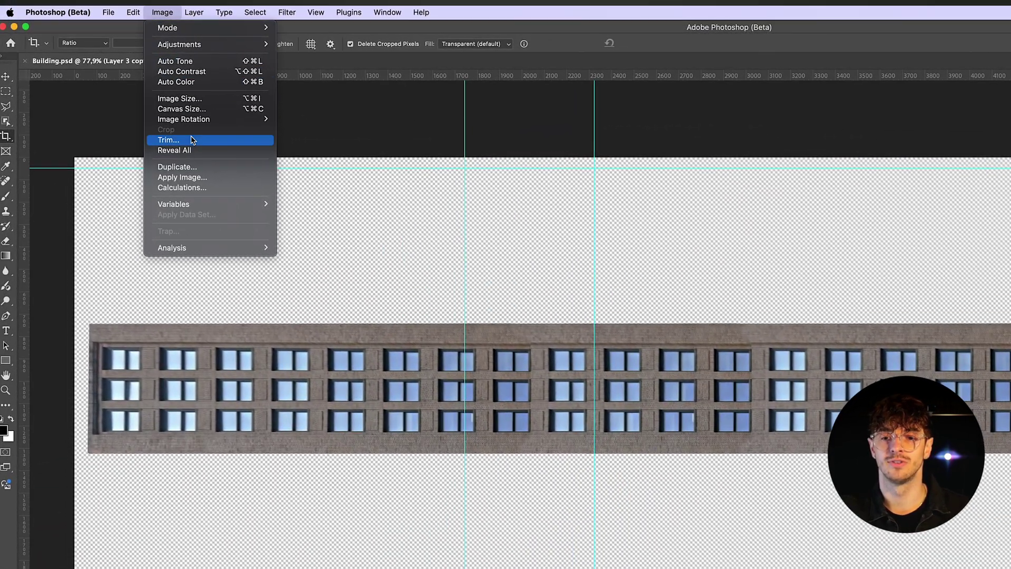
left_click(168, 140)
key("Return")
key("c")
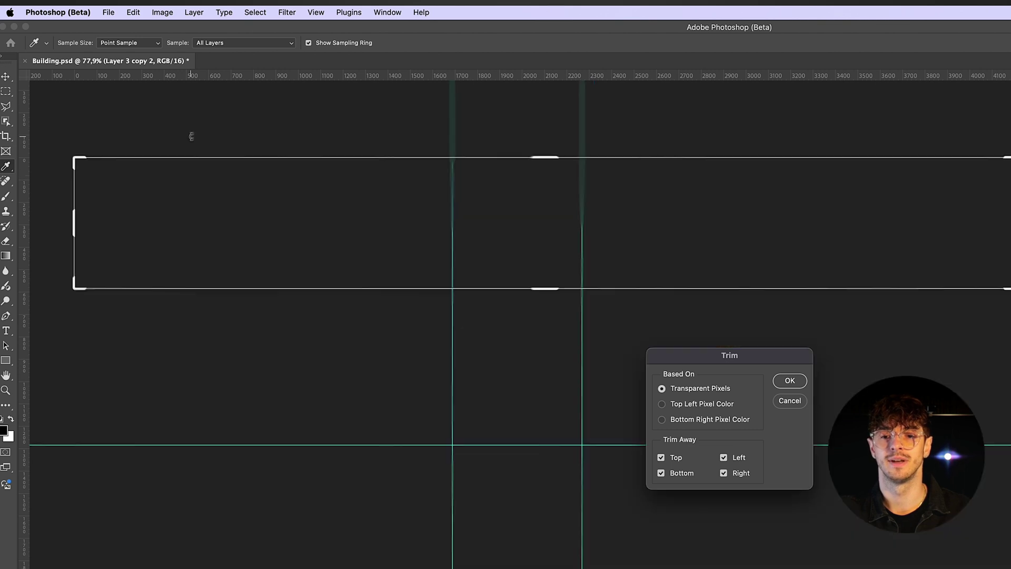
Save the merged facade strip in the Tutorial folder under the new name Building Edited.
left_click(108, 12)
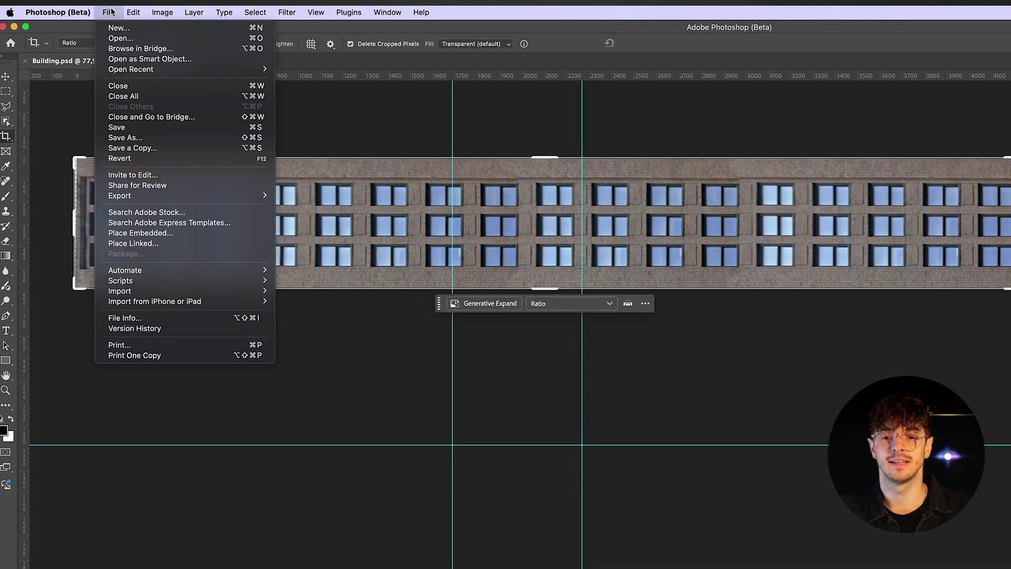
left_click(112, 133)
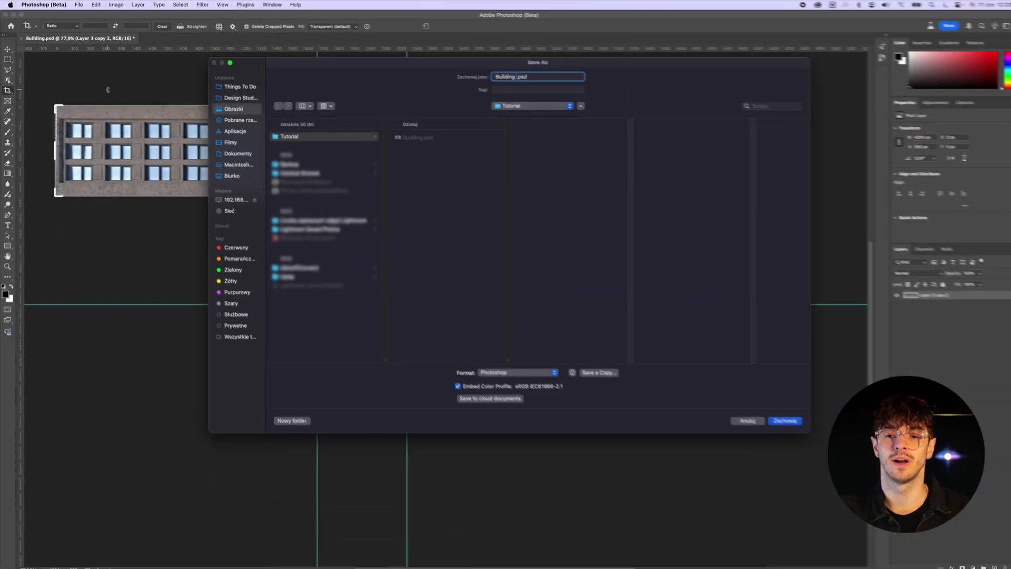
key("Return")
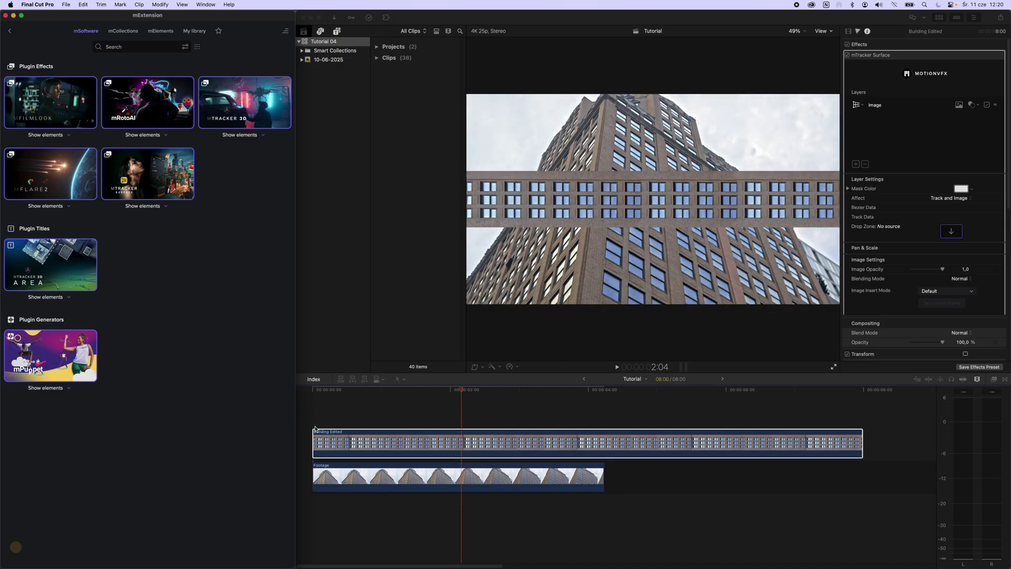
In Final Cut Pro, trim the Building Edited clip to the footage's end and make it a compound clip named Building.
left_click_drag(829, 441, 603, 436)
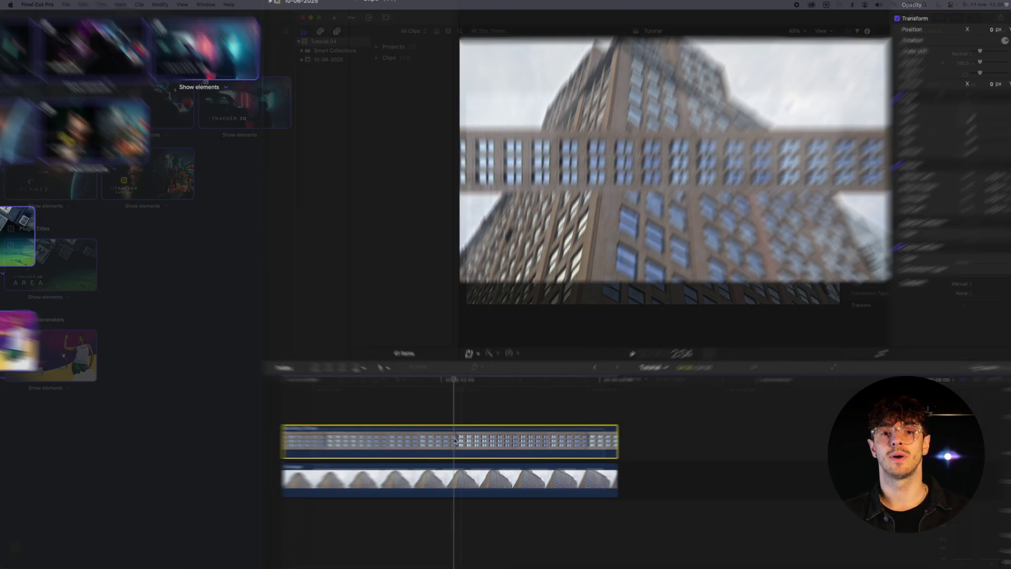
right_click(463, 442)
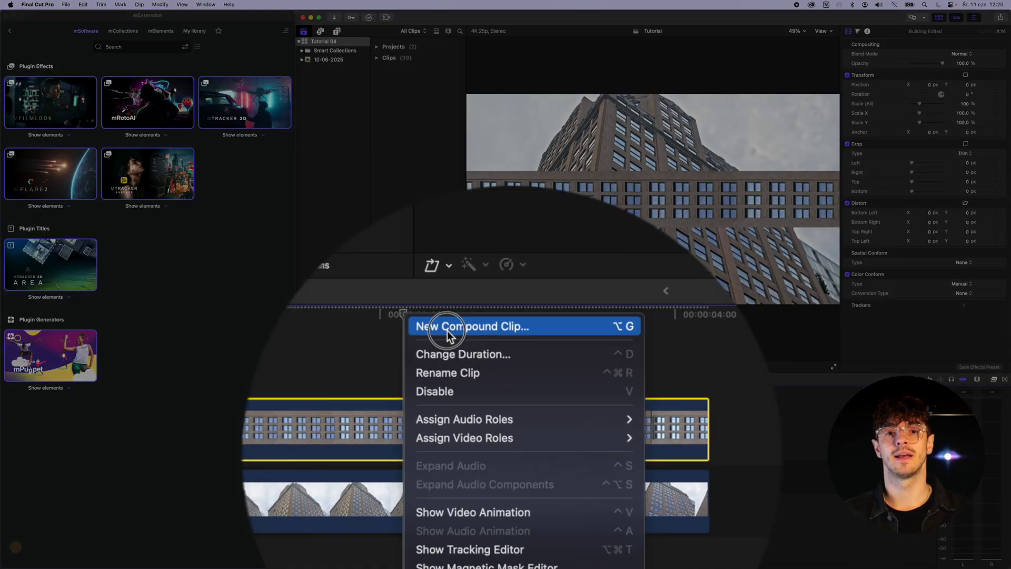
left_click(480, 398)
type("Building")
key("Return")
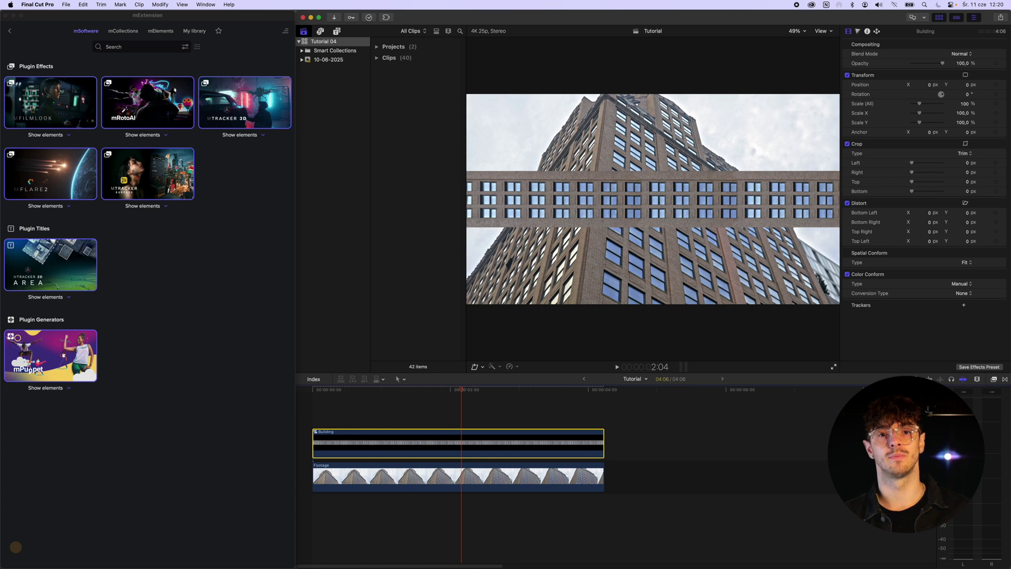
Disable the Building clip and assign it as the drop zone source of the footage's mTracker Surface effect.
key("v")
left_click(460, 475)
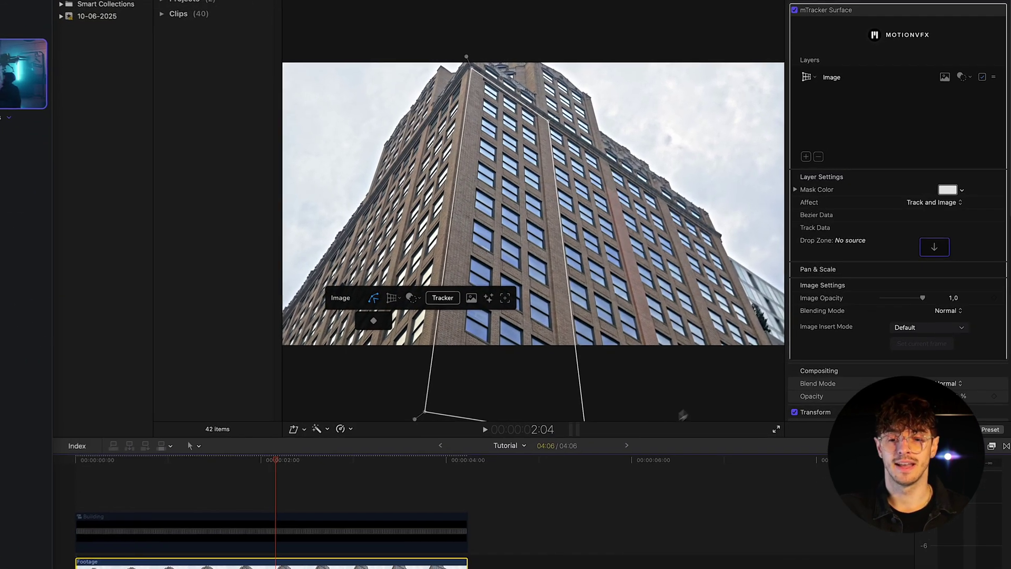
left_click(938, 244)
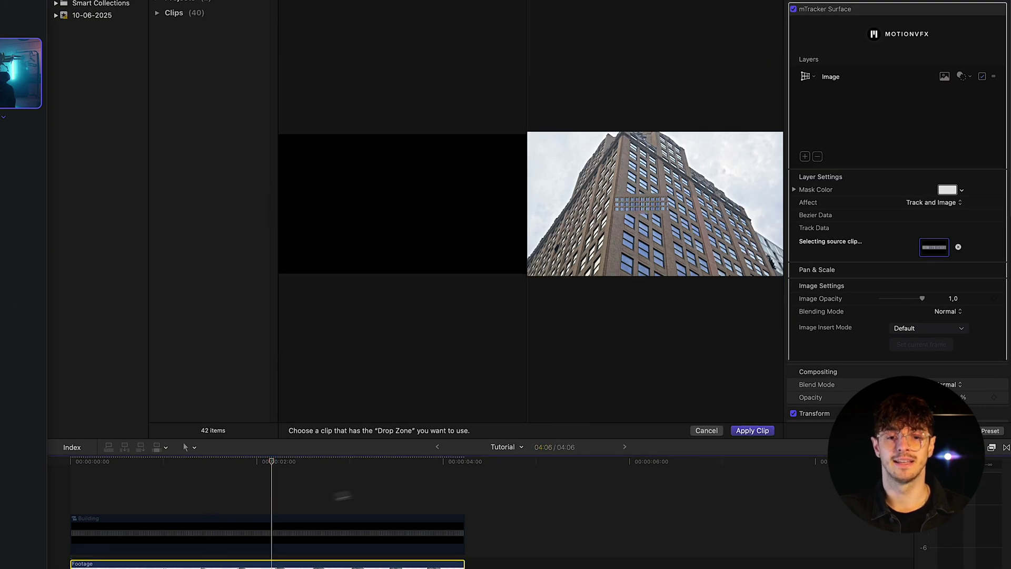
left_click(752, 431)
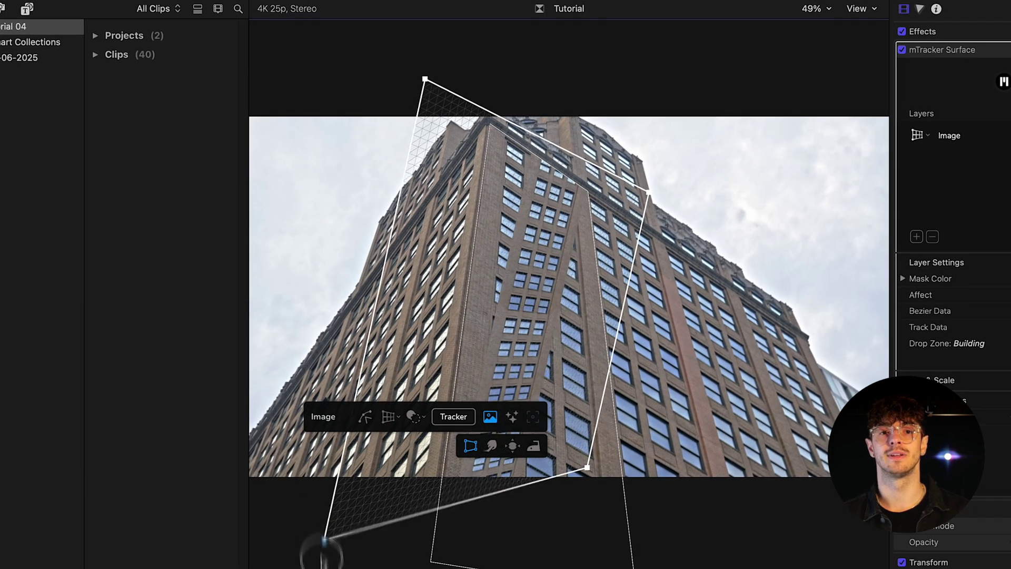
Stretch the corners of the inserted image well beyond the frame so its windows match the facade's perspective.
left_click_drag(294, 536, 216, 559)
left_click_drag(425, 79, 381, 16)
left_click(817, 9)
left_click(815, 68)
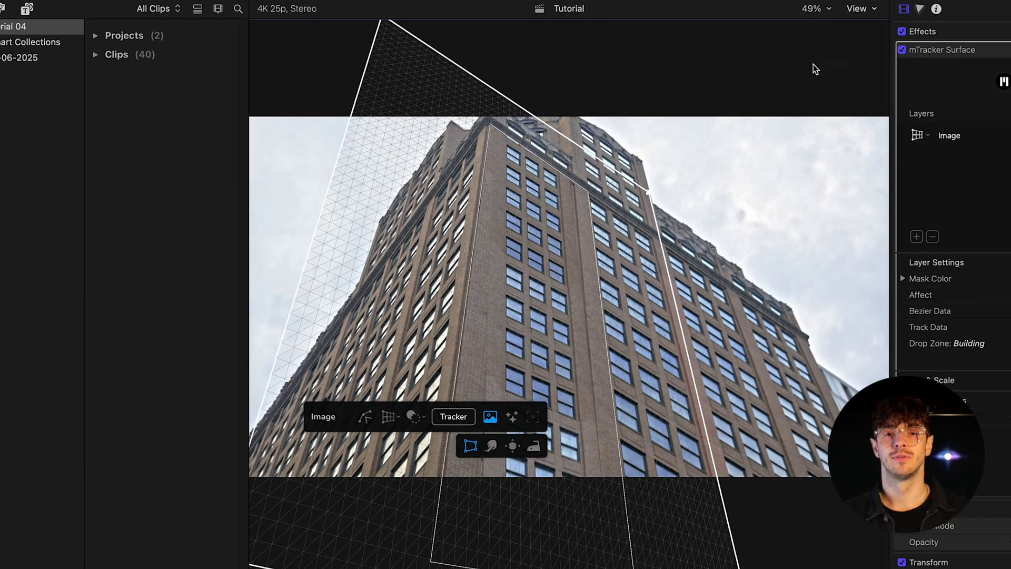
left_click_drag(669, 489, 724, 561)
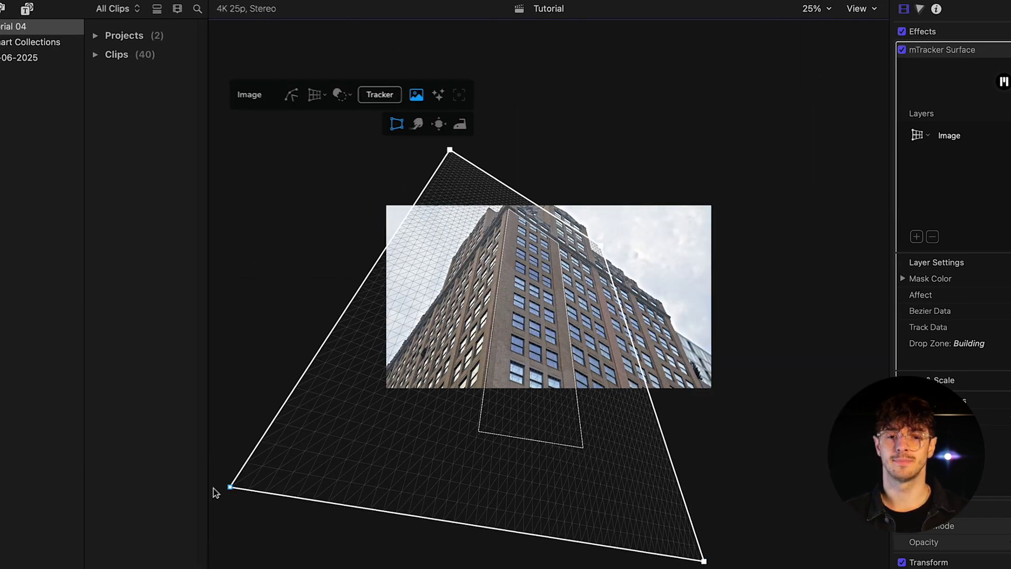
left_click_drag(219, 488, 203, 521)
key("shift+z")
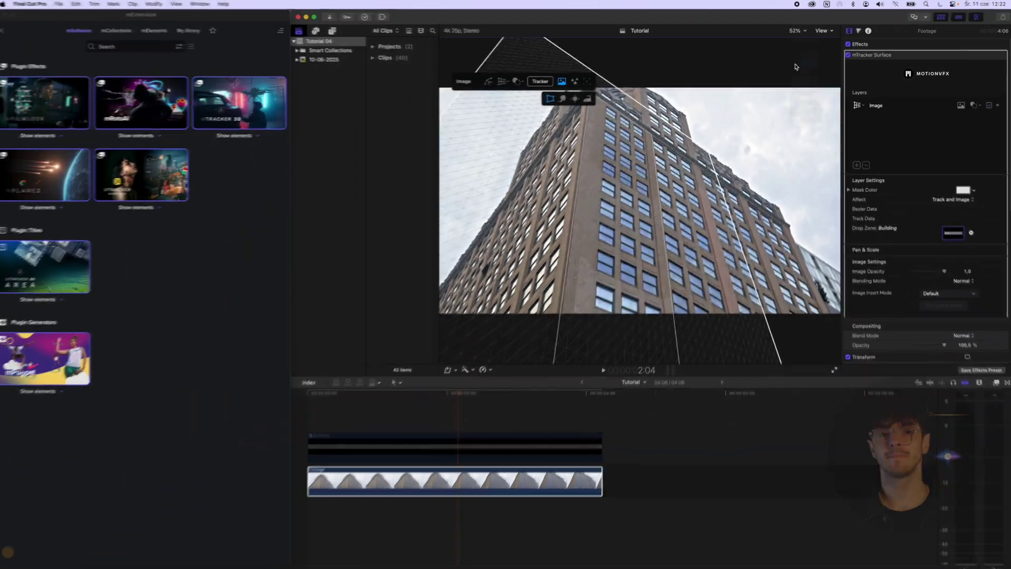
key("shift+z")
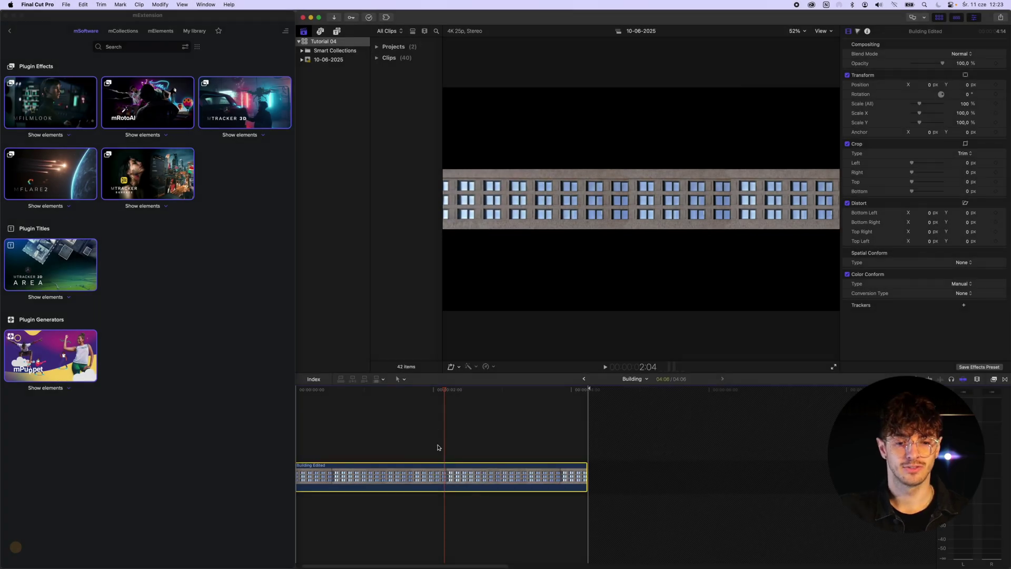
Animate the Building Edited clip's horizontal position inside the Building compound clip, with keyframes at the start and at 4:05.
left_click_drag(386, 391, 303, 390)
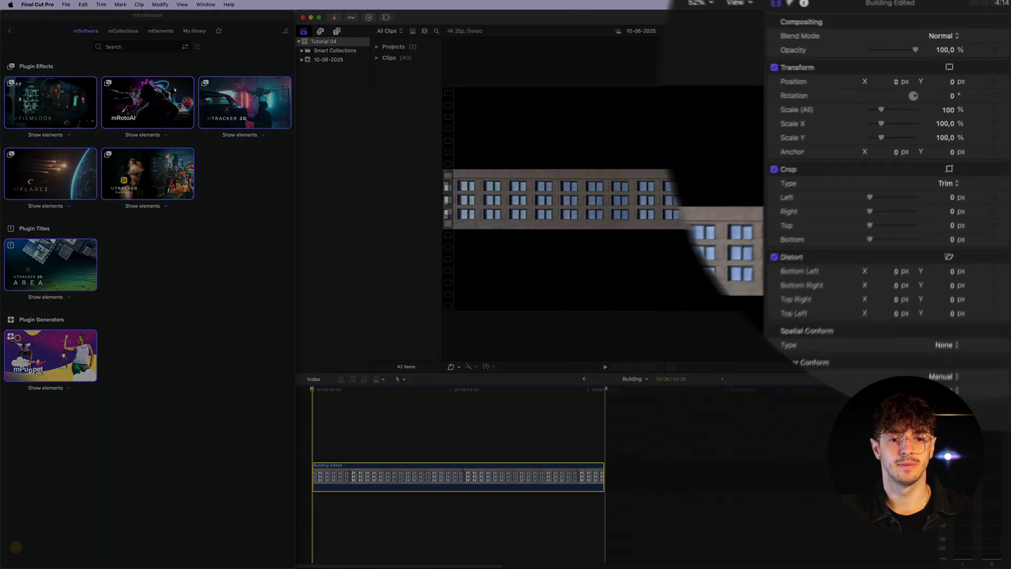
left_click(993, 80)
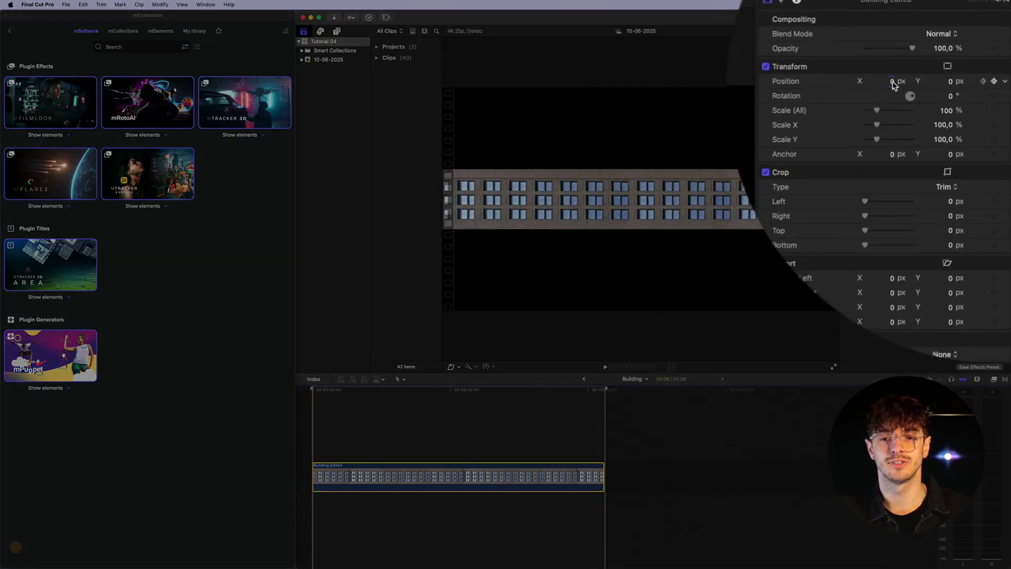
left_click_drag(938, 85, 946, 86)
left_click(990, 85)
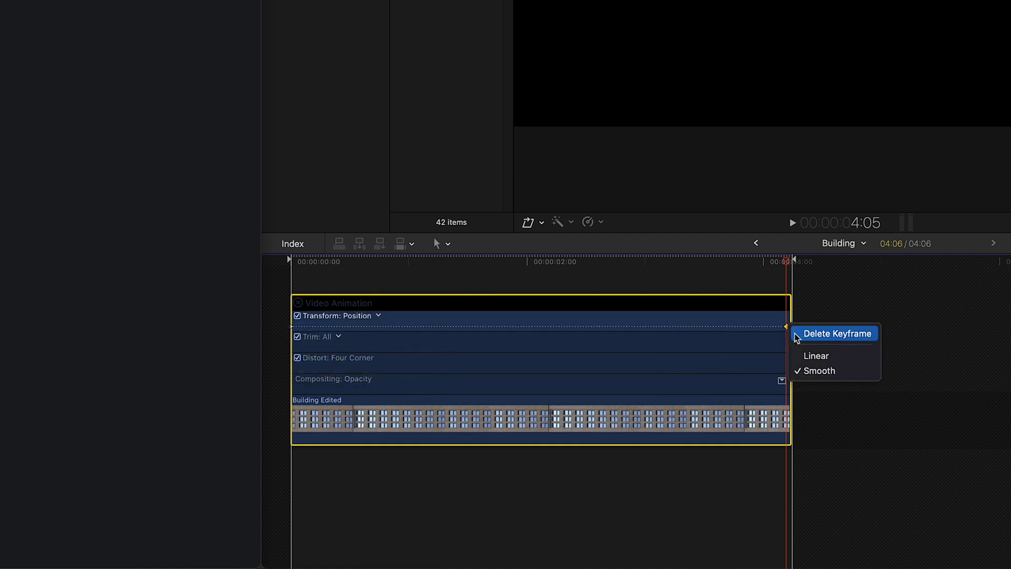
left_click(796, 337)
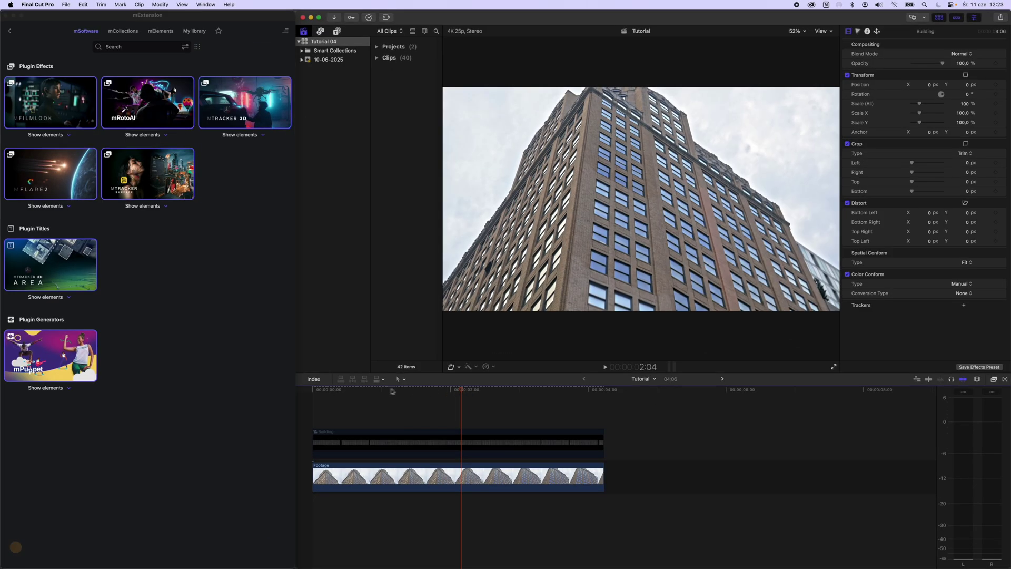